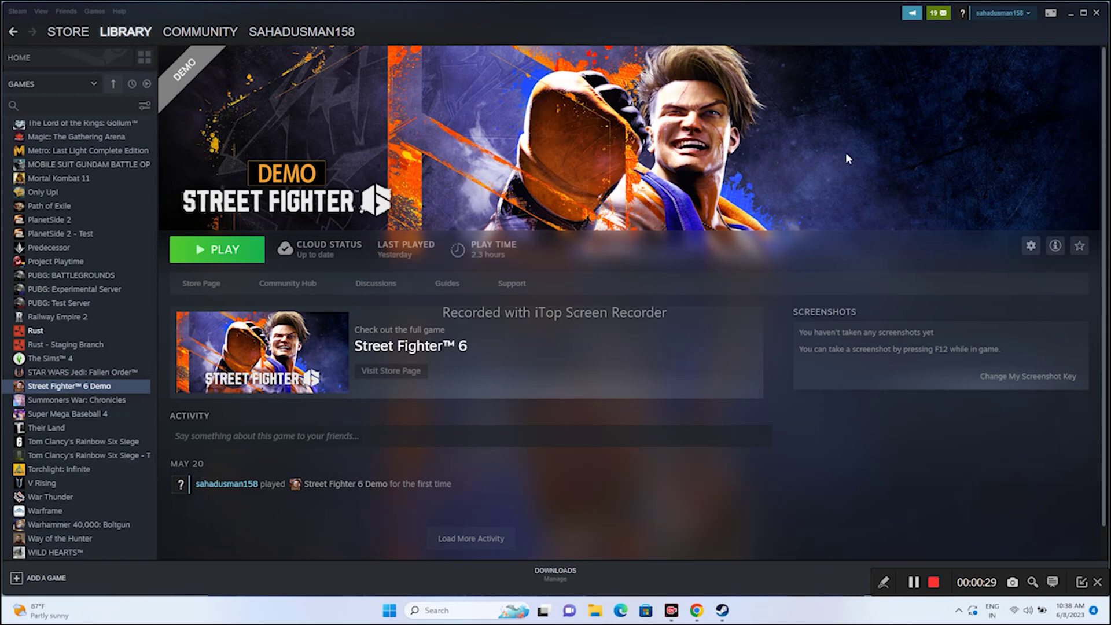
Step: Minimize Steam and open the Windows Graphics settings page from the taskbar search
click(1071, 13)
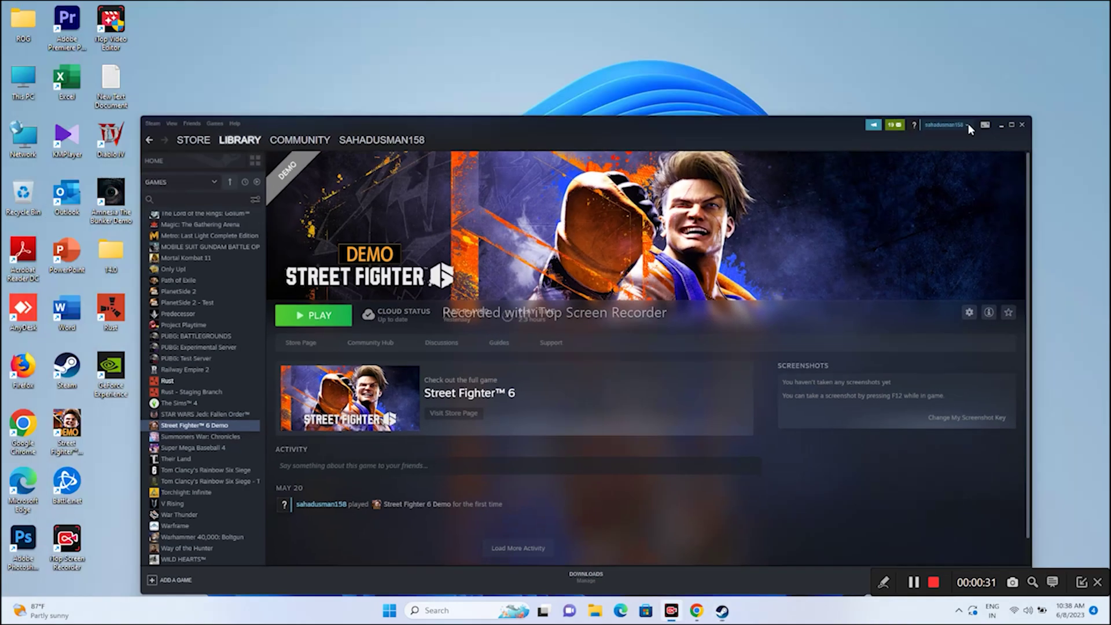
click(462, 609)
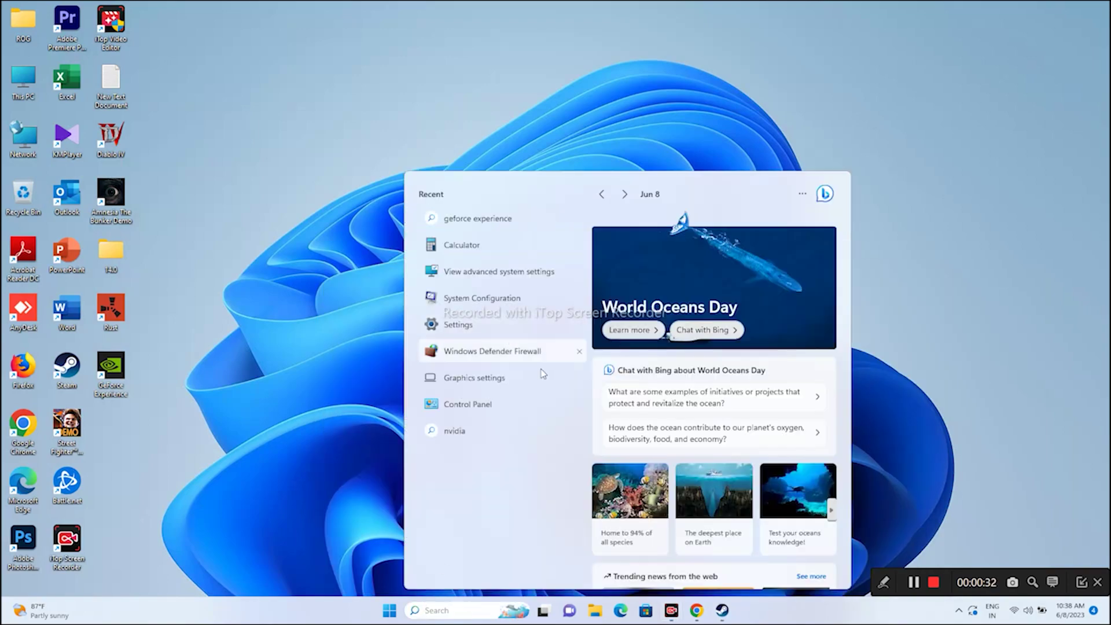
click(490, 379)
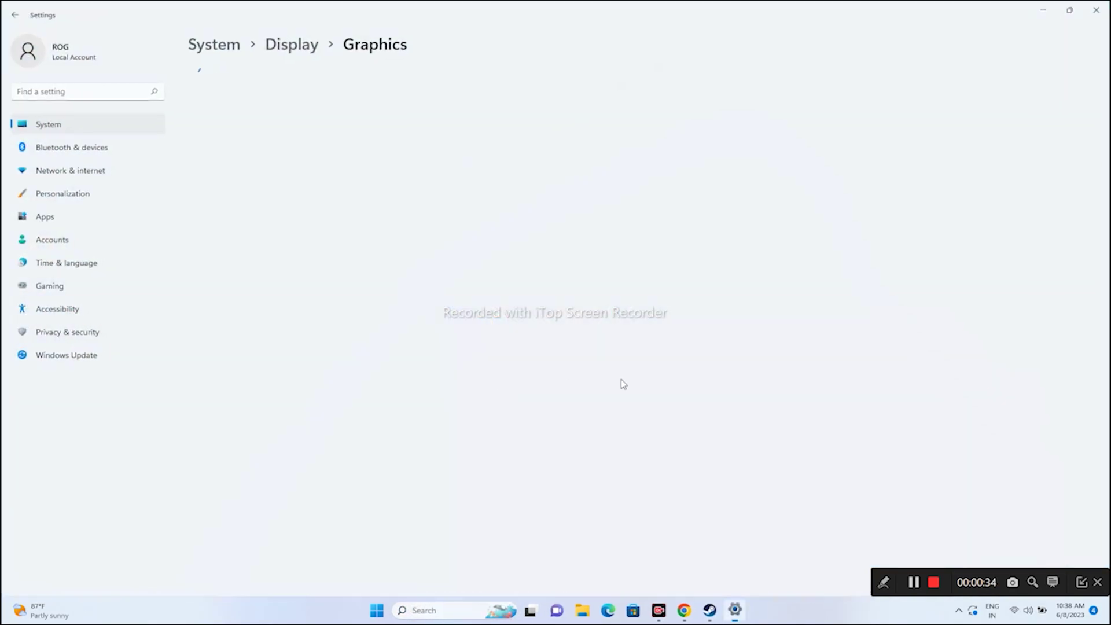
scroll(720, 206, down, 3)
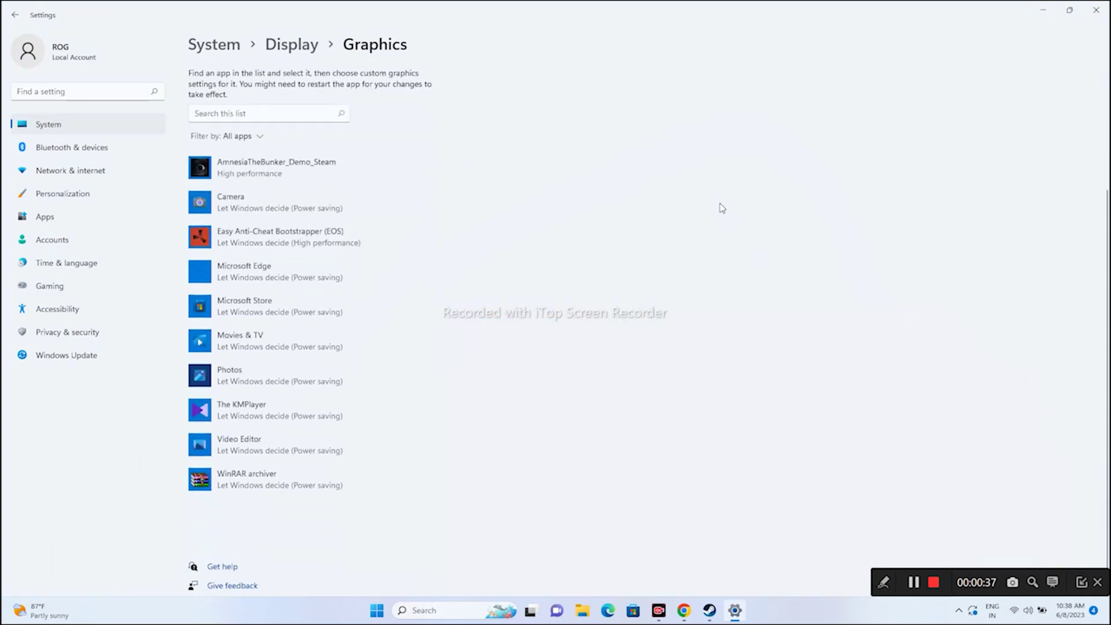
scroll(719, 206, up, 1)
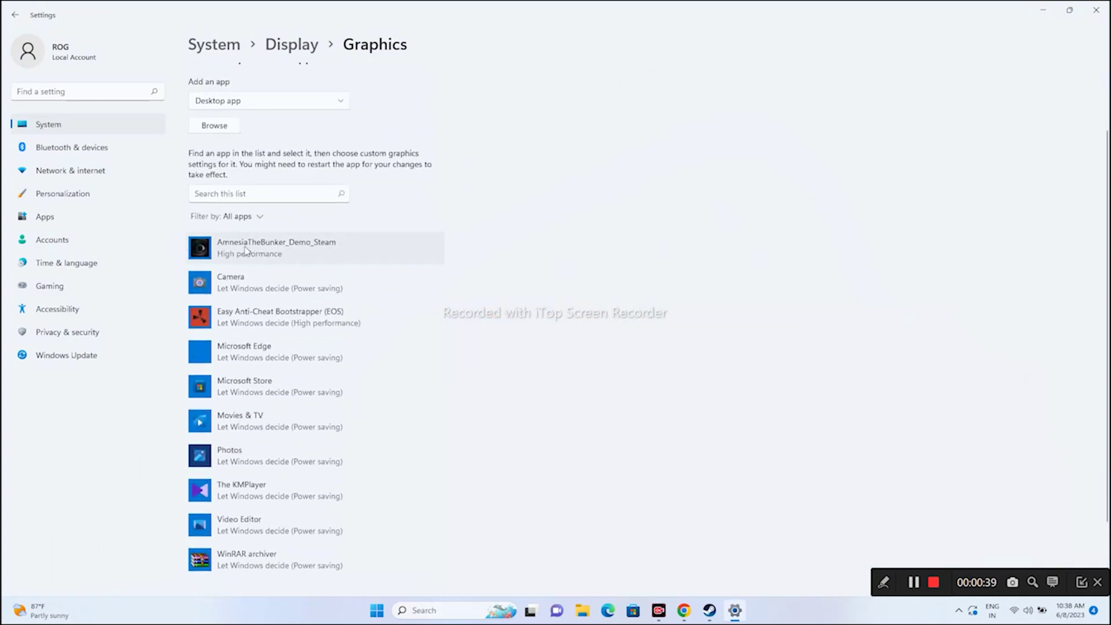
scroll(509, 268, up, 2)
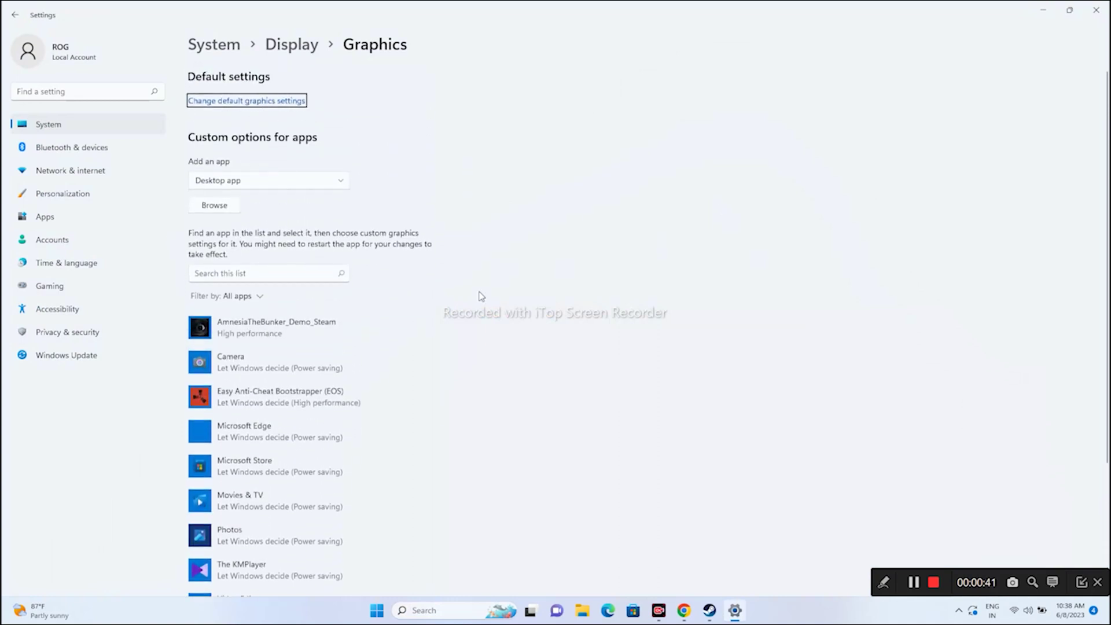
Step: Browse for an app and open C:\Program Files (x86) in the file dialog
click(214, 205)
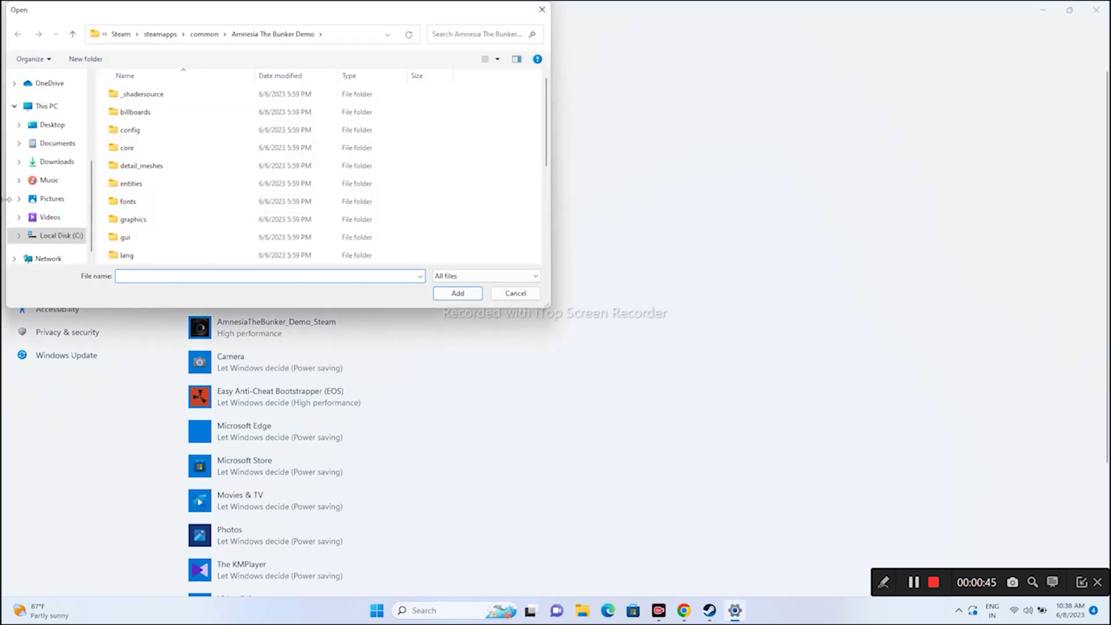
click(54, 219)
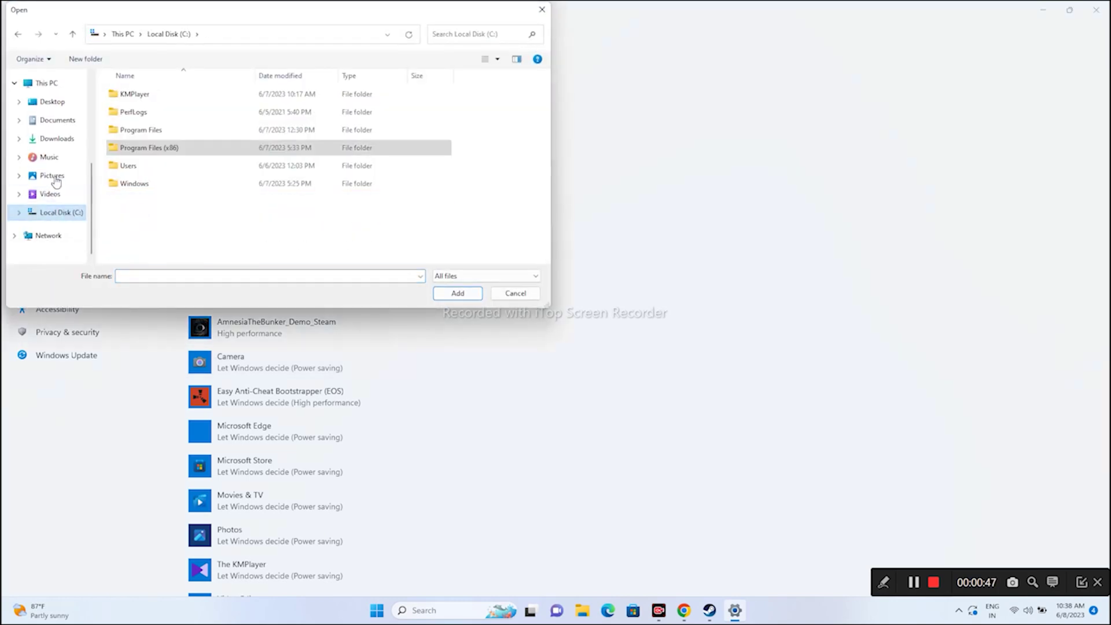
scroll(54, 173, up, 2)
click(51, 148)
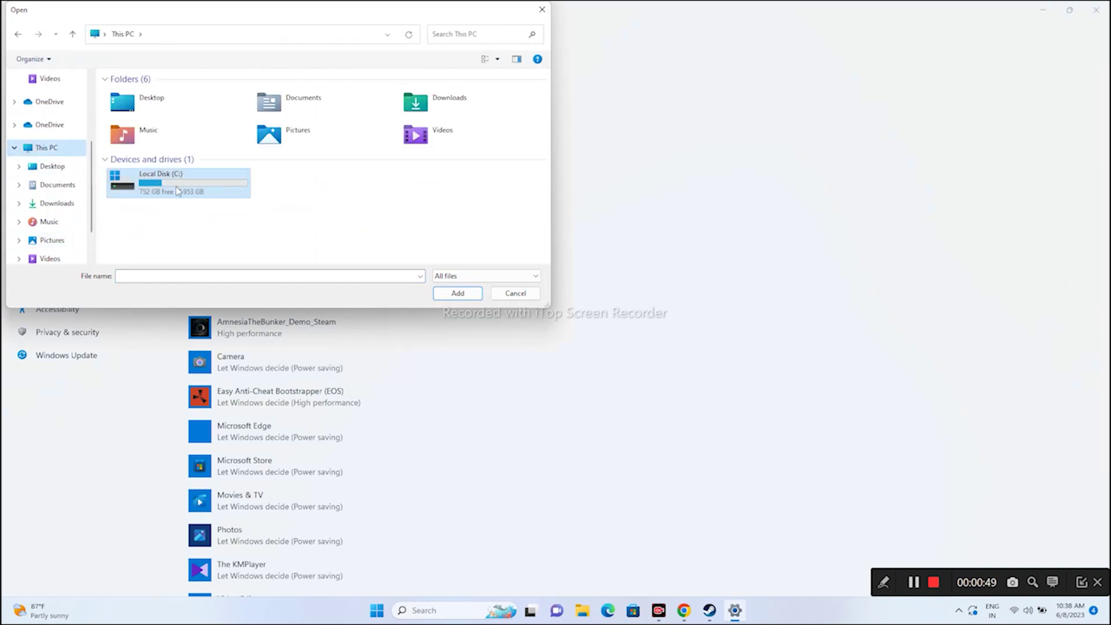
double_click(177, 188)
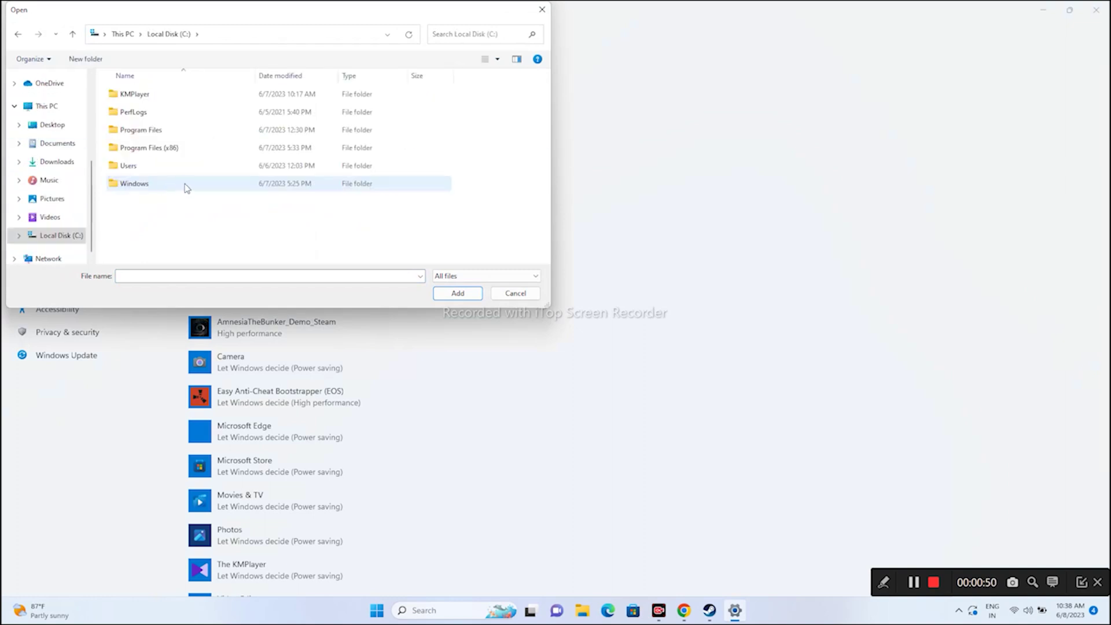
double_click(175, 149)
Step: Go to Steam\steamapps\common\Street Fighter 6 Demo and add StreetFighter6.exe to the list
scroll(174, 172, down, 3)
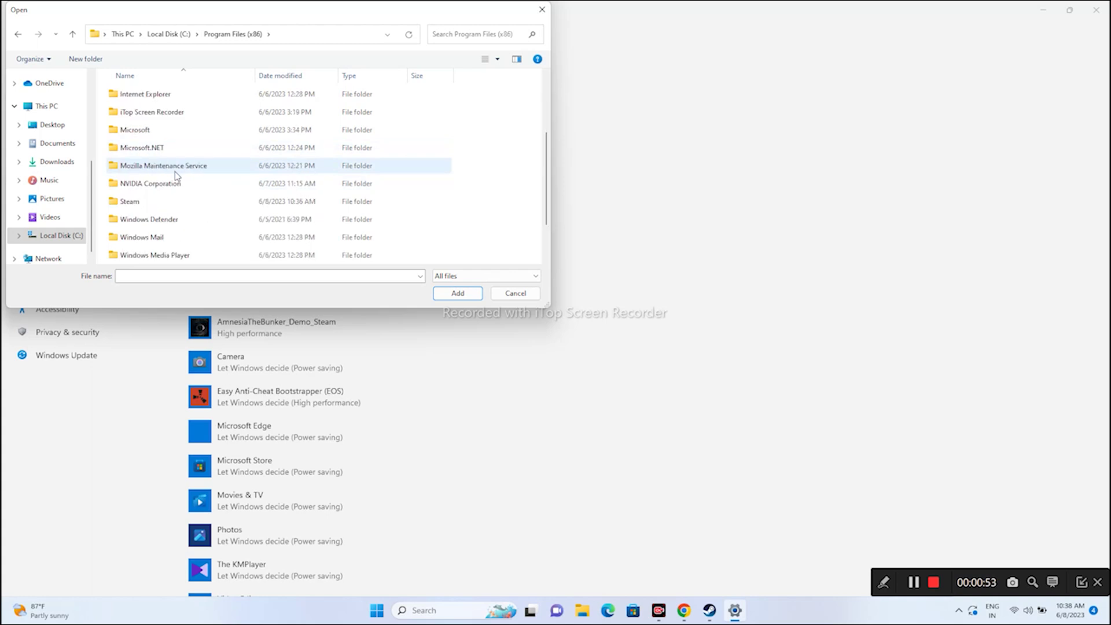
double_click(133, 149)
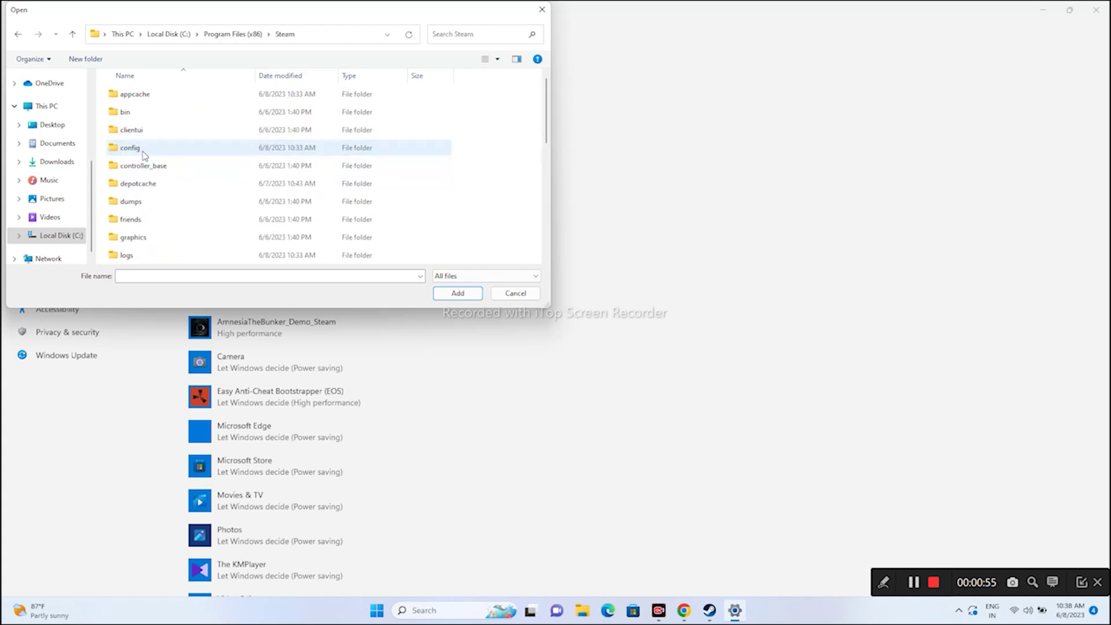
scroll(170, 174, down, 4)
double_click(170, 174)
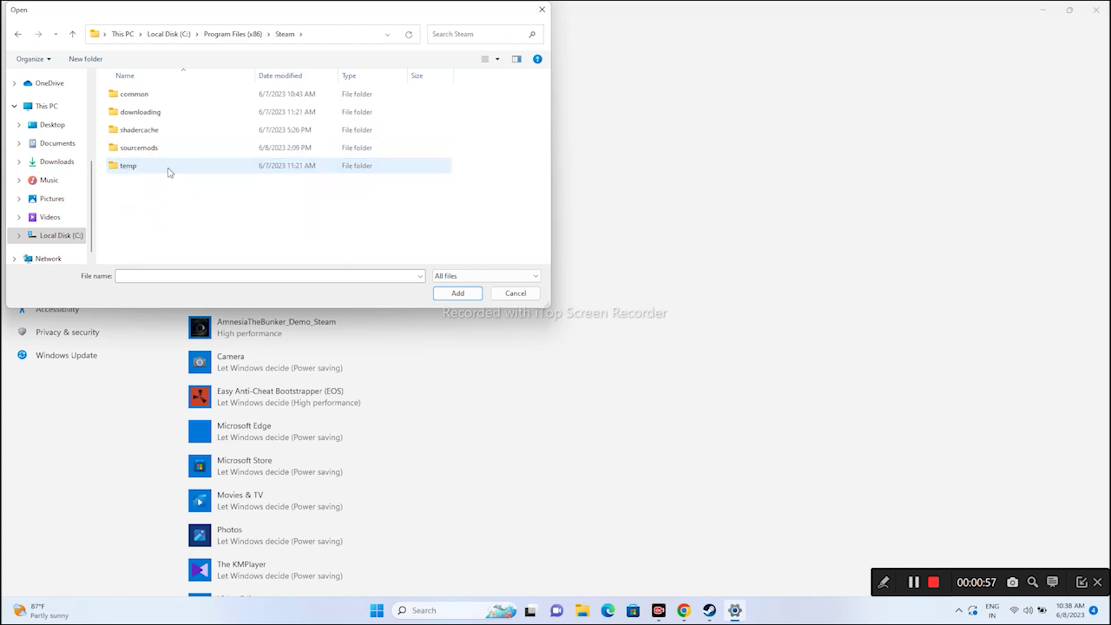
double_click(145, 95)
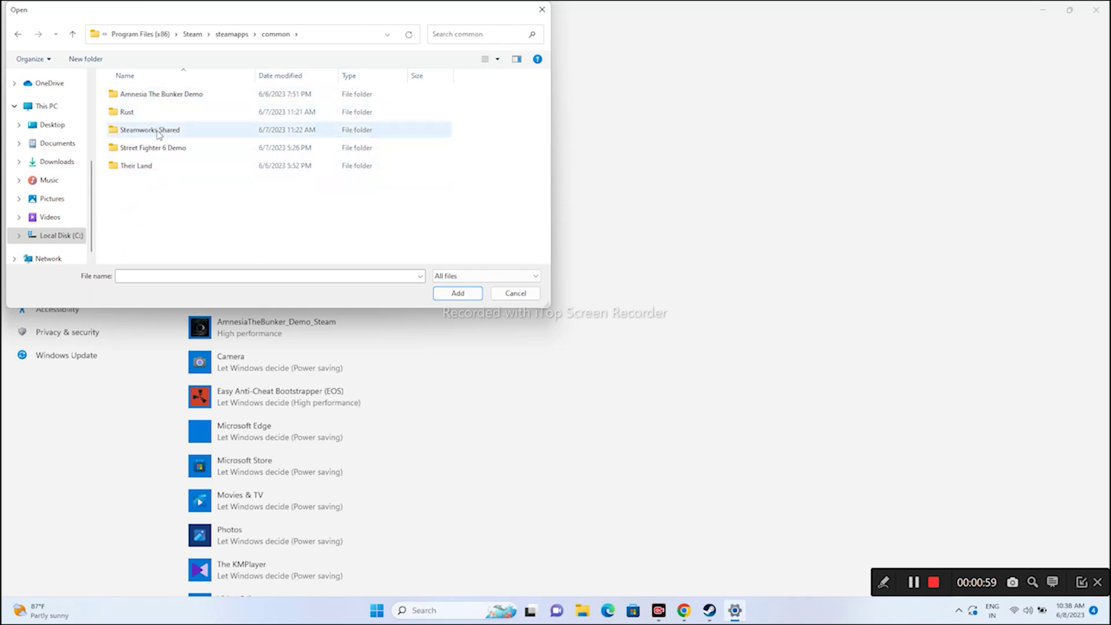
double_click(170, 150)
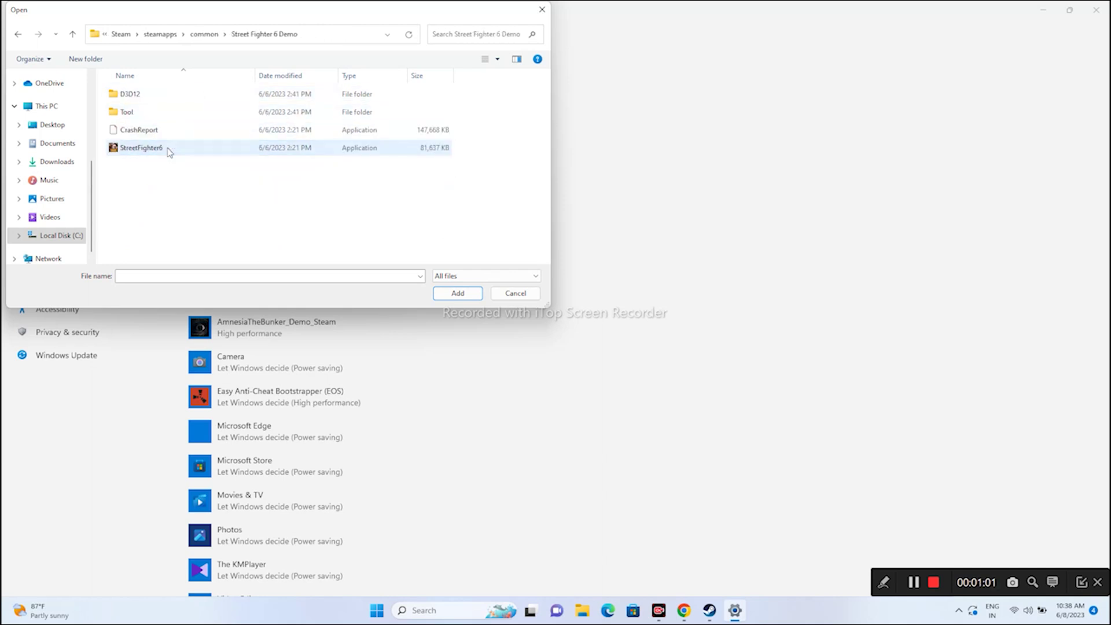
click(163, 149)
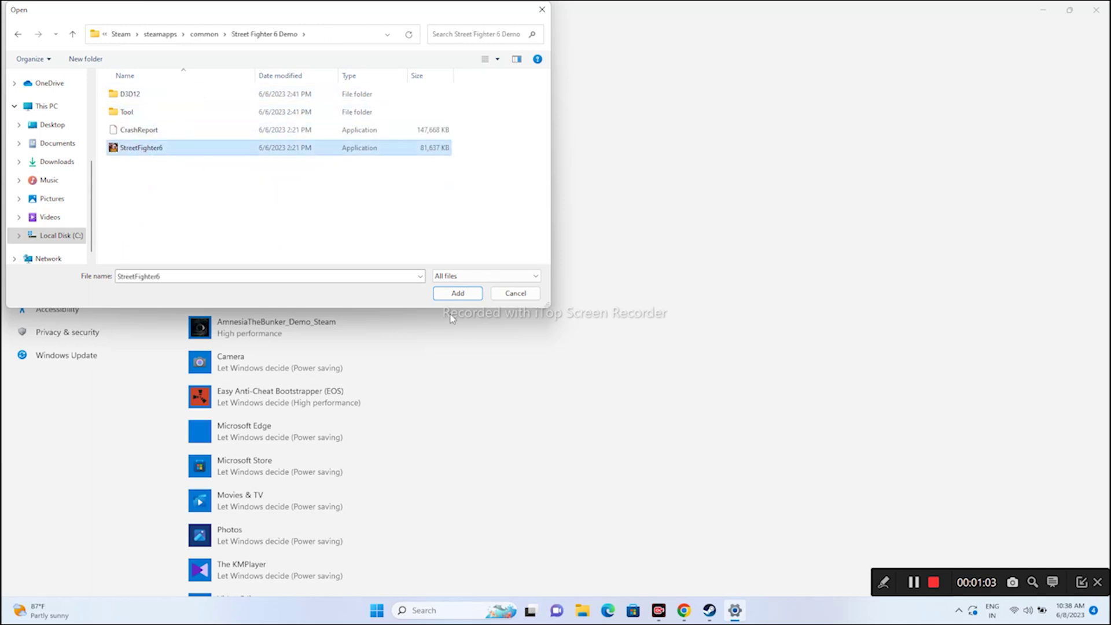
click(457, 293)
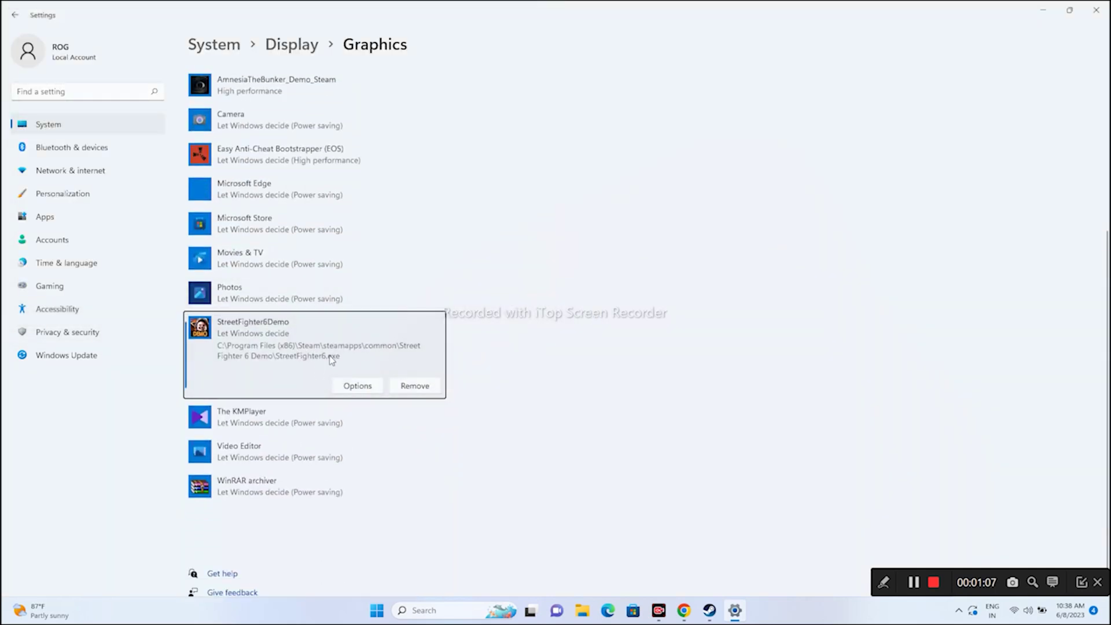
Step: Save High performance as StreetFighter6Demo's graphics preference, then close Settings and return to Steam
click(355, 386)
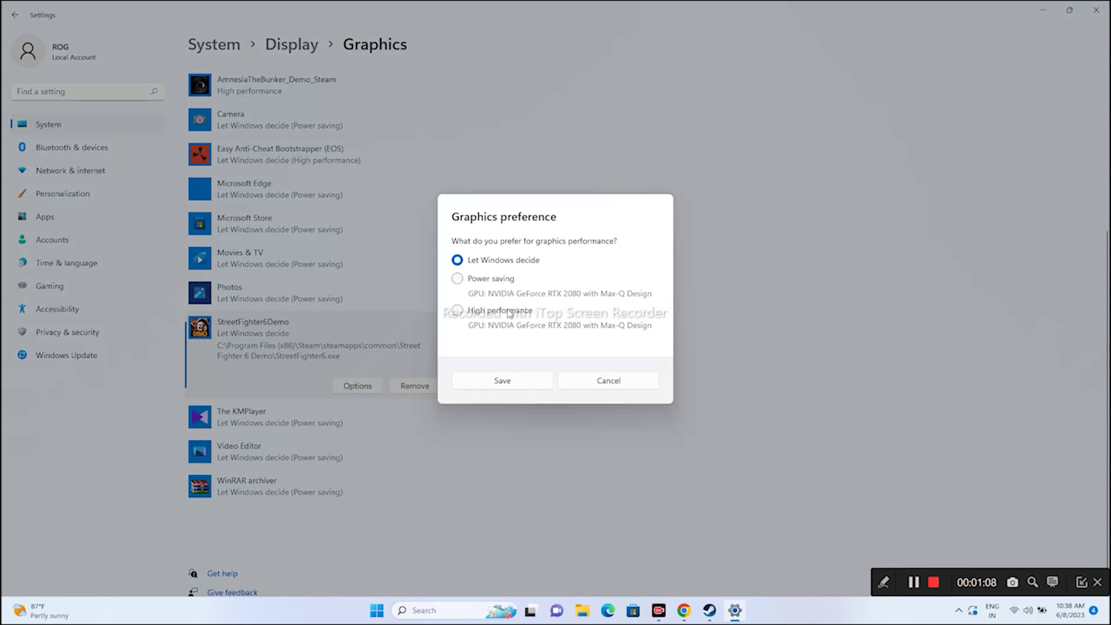
click(457, 310)
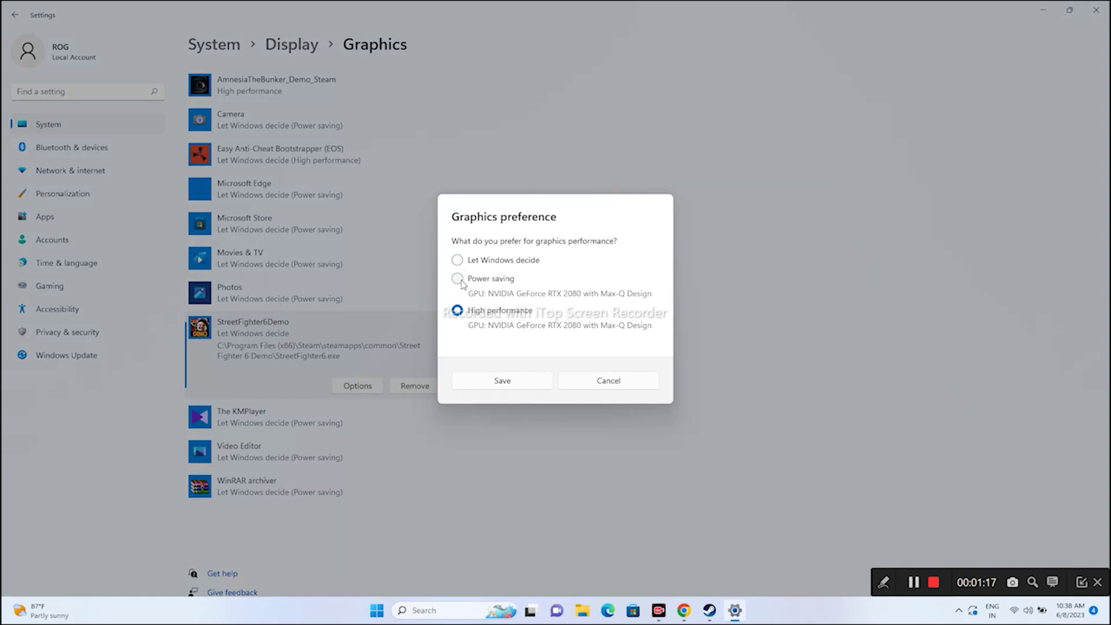
click(502, 381)
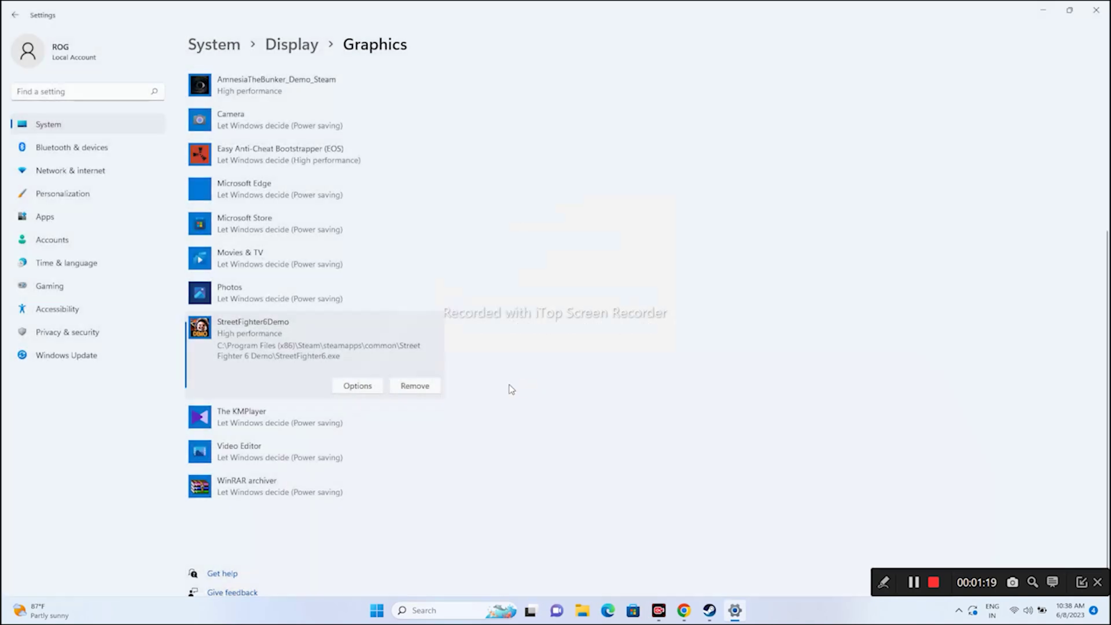
click(1097, 10)
click(722, 610)
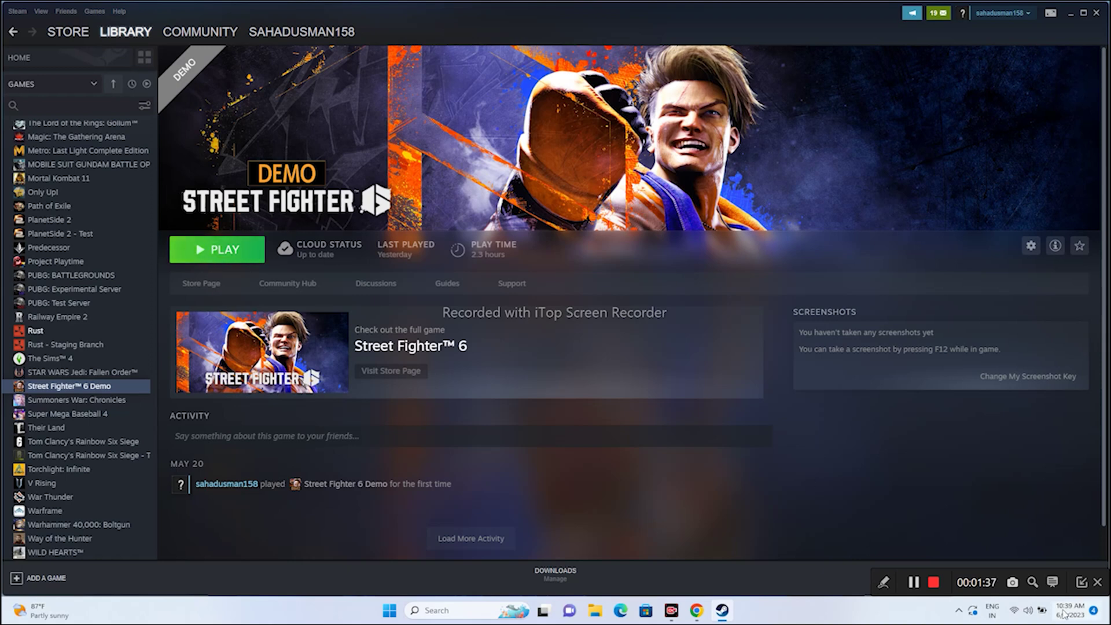
Step: Mute the system volume and launch Street Fighter 6 Demo from the Steam library
click(1029, 612)
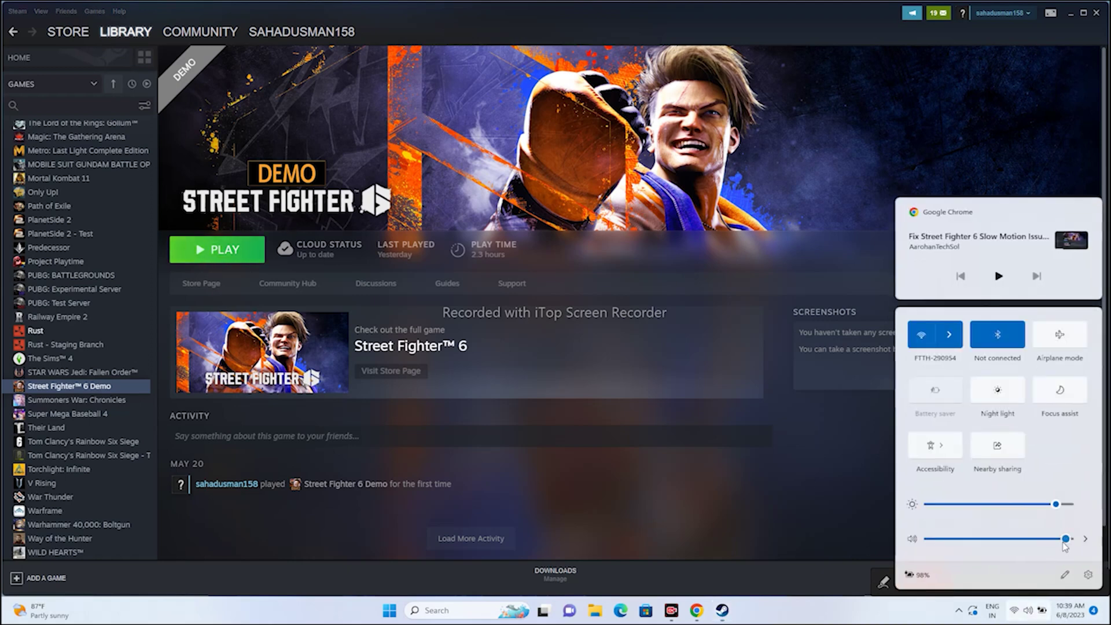
drag(1064, 543, 925, 541)
click(797, 520)
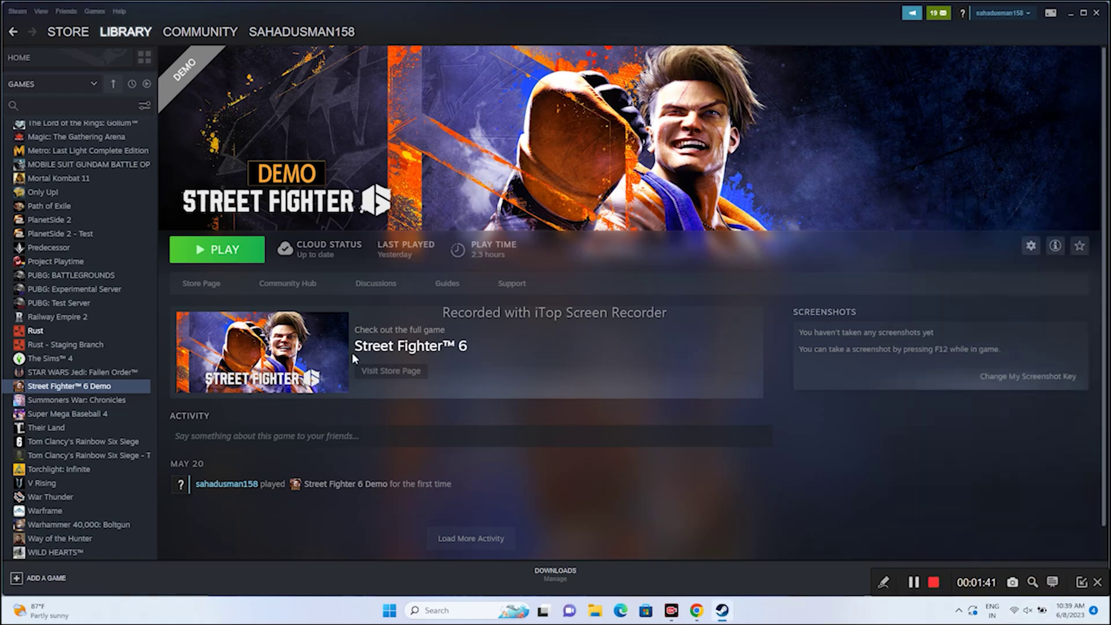
click(226, 250)
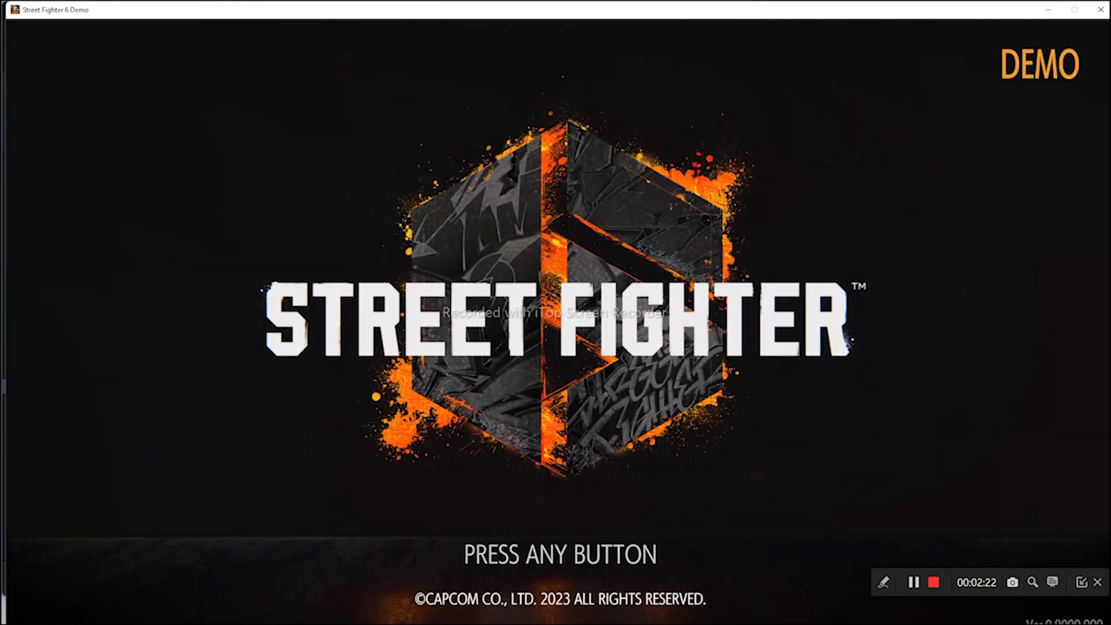
Step: Get past the title screen and open Options from the game's Multi Menu
key(Return)
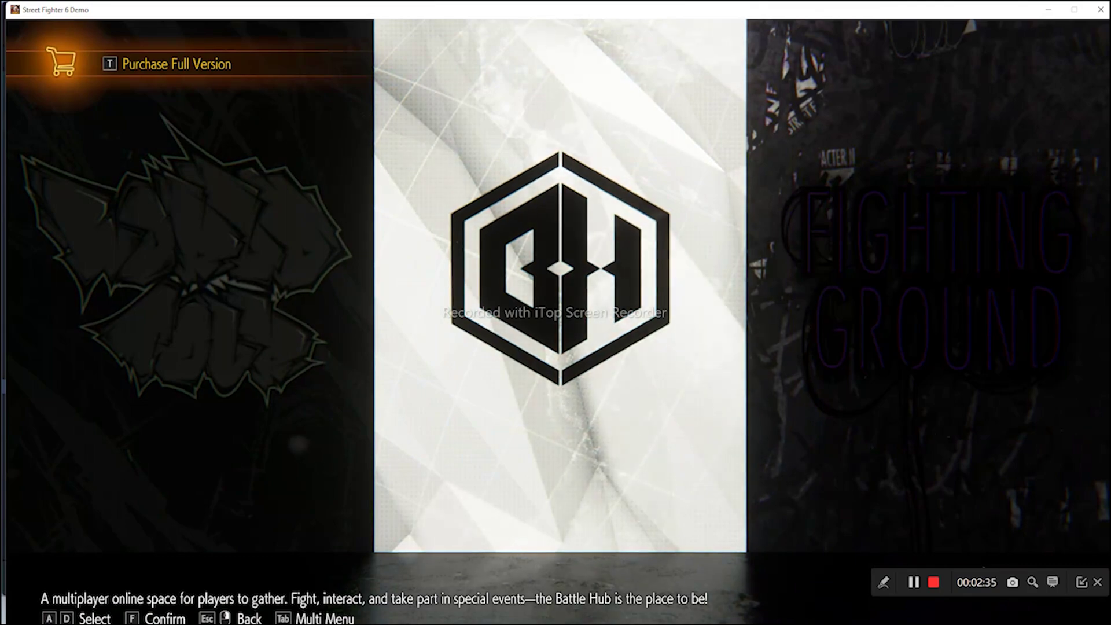
key(Tab)
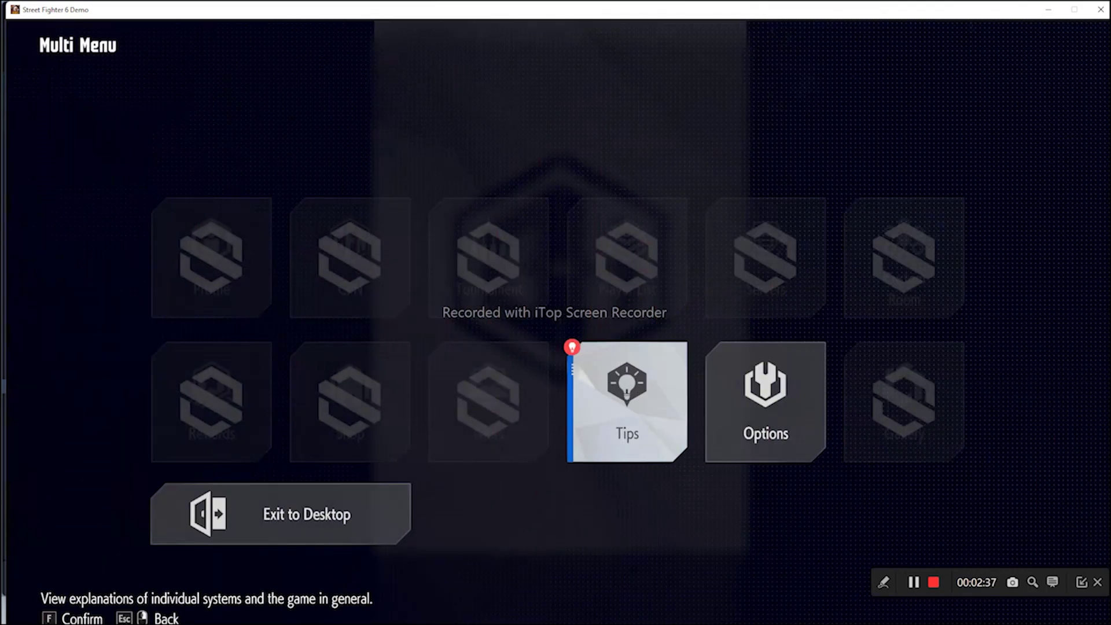
click(764, 406)
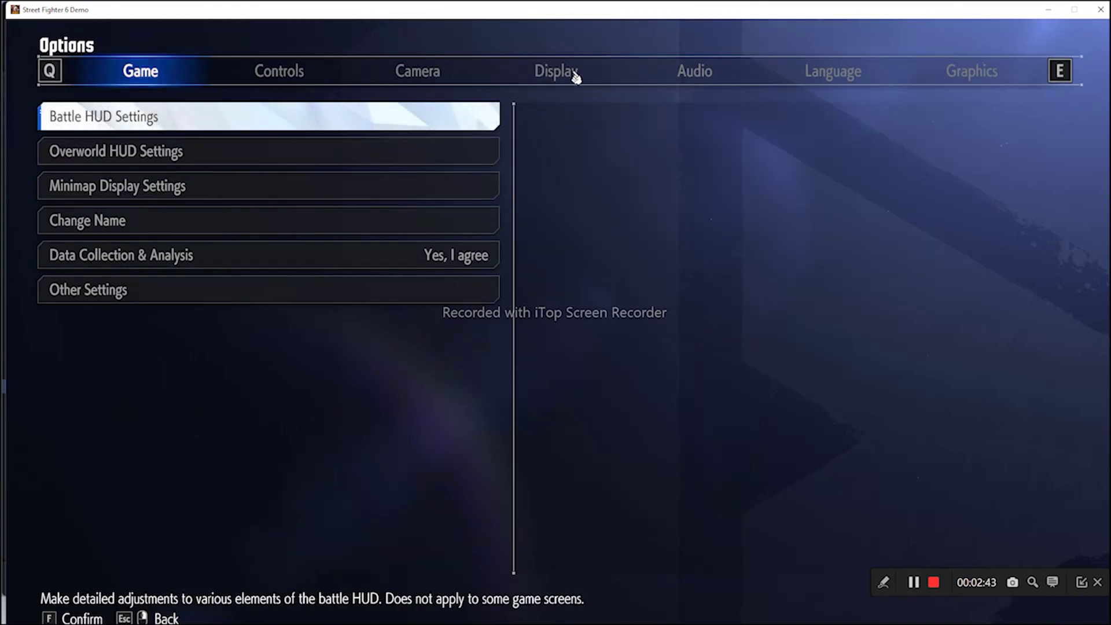
Step: On the Graphics tab, change the Quality preset from High to Highest
click(964, 76)
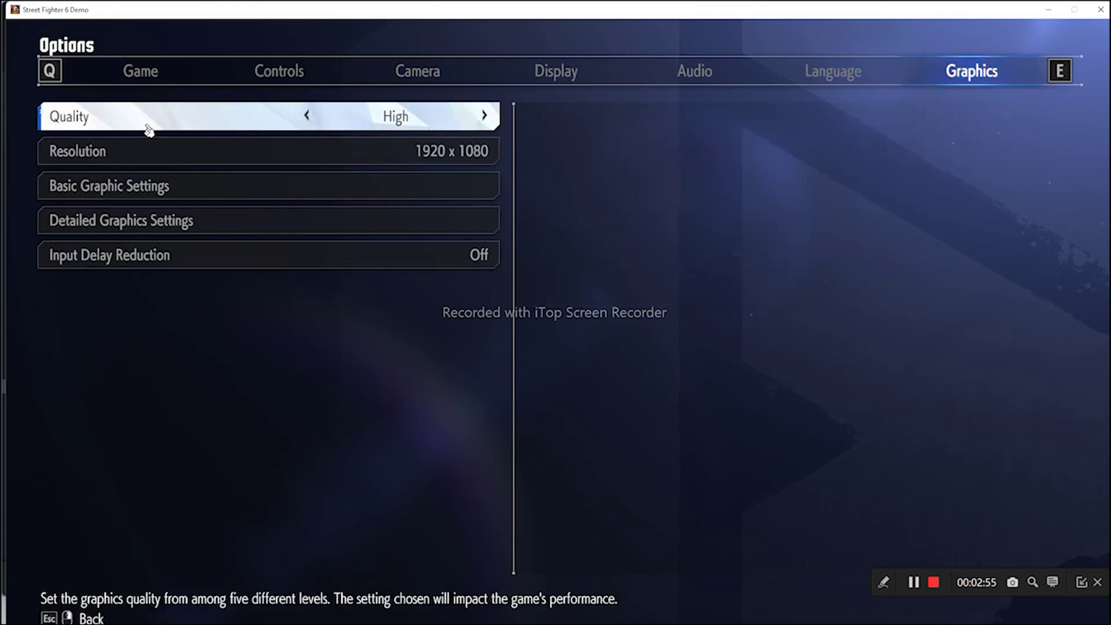
click(485, 117)
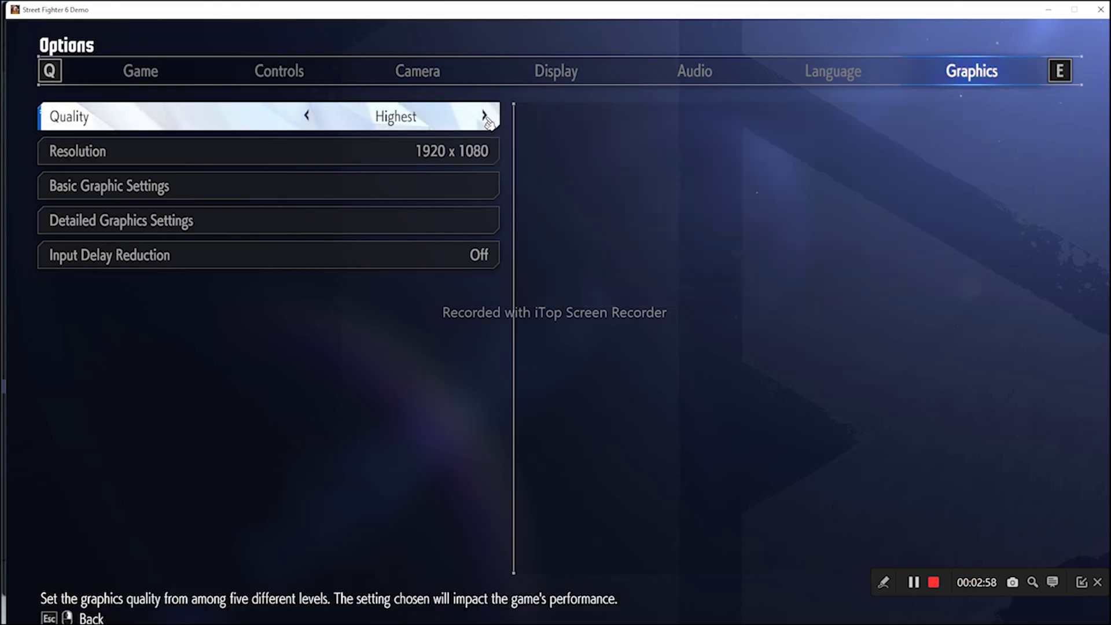
click(485, 116)
click(207, 85)
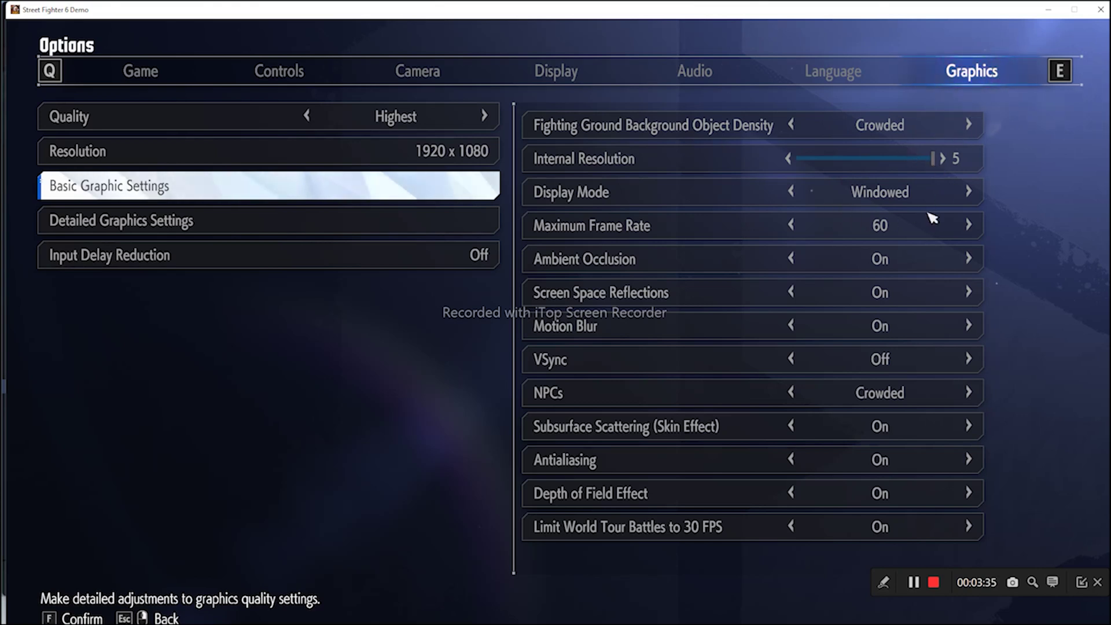
click(973, 197)
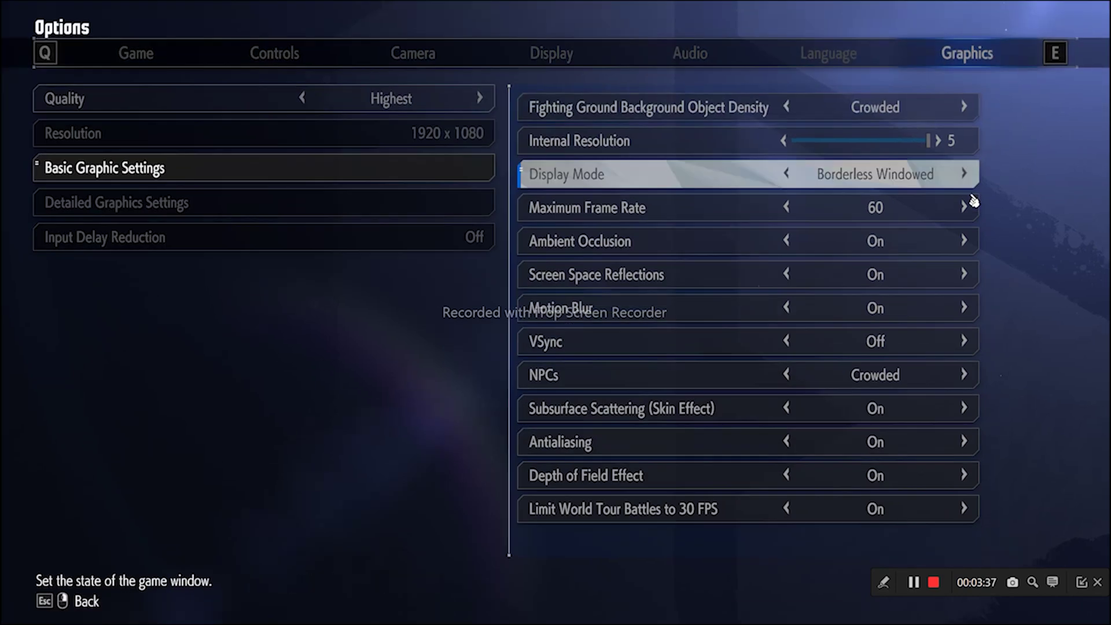
click(970, 178)
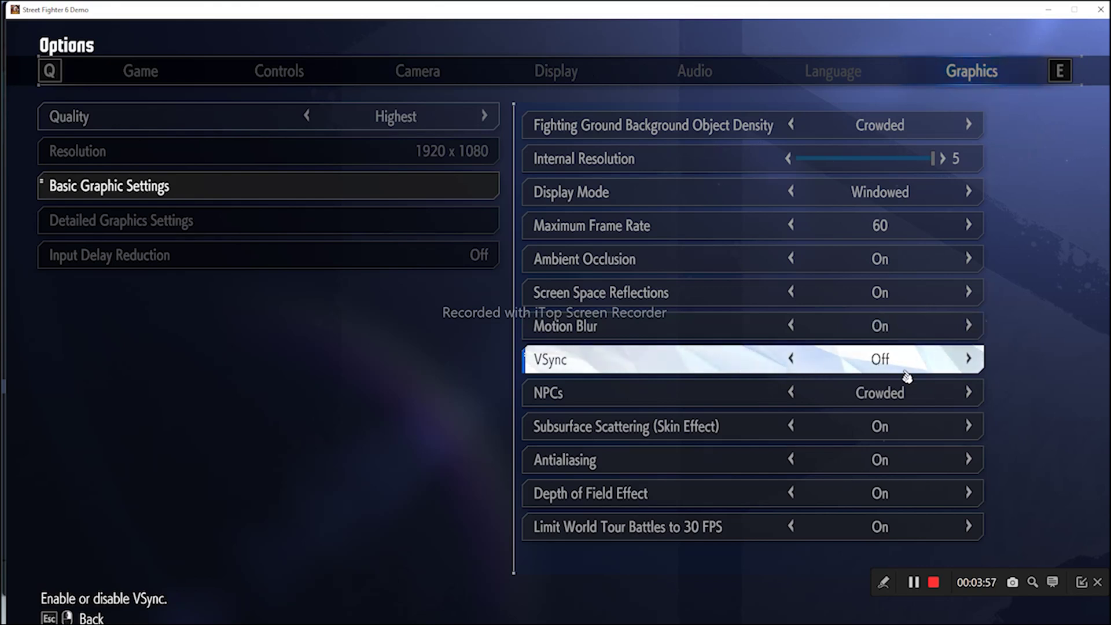
click(969, 360)
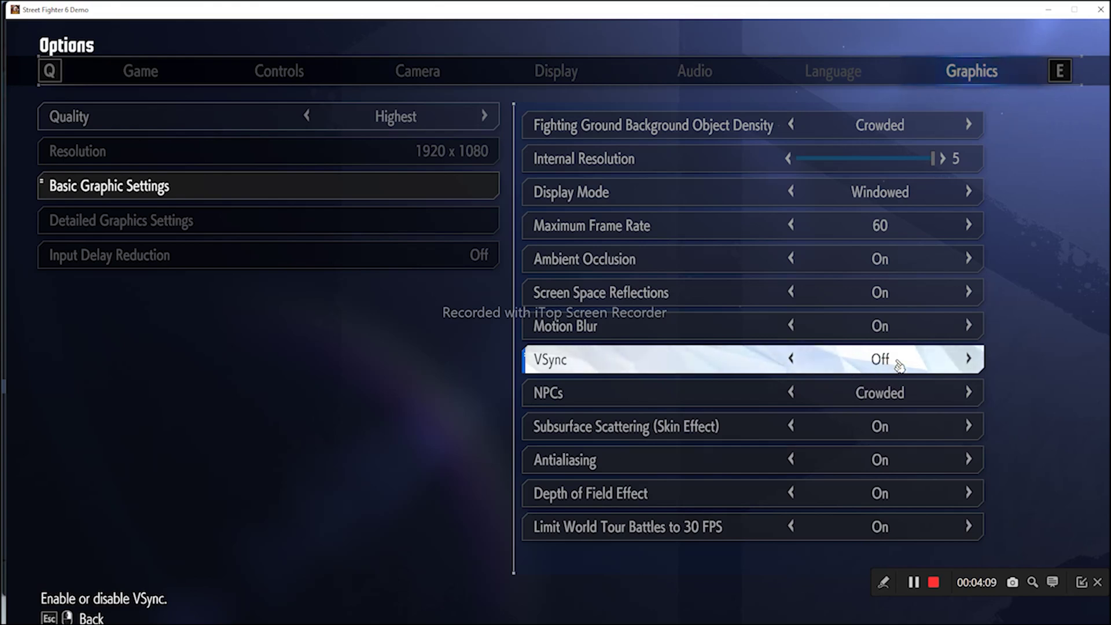
mouse_move(376, 223)
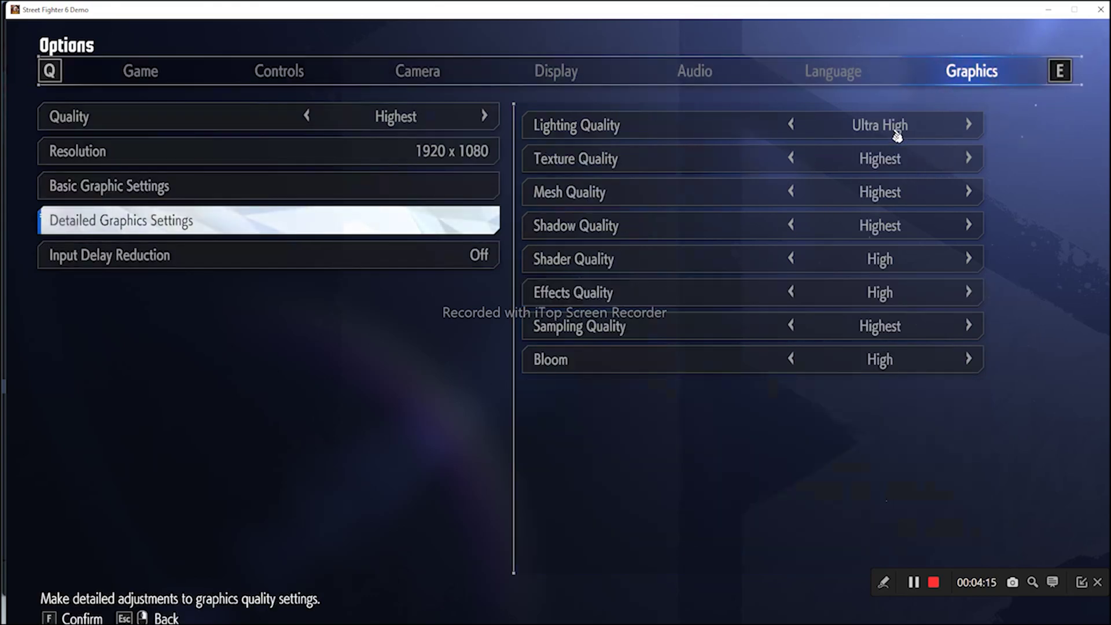
Step: Lower Texture, Mesh and Shadow Quality from Highest to High, then leave Options
click(972, 158)
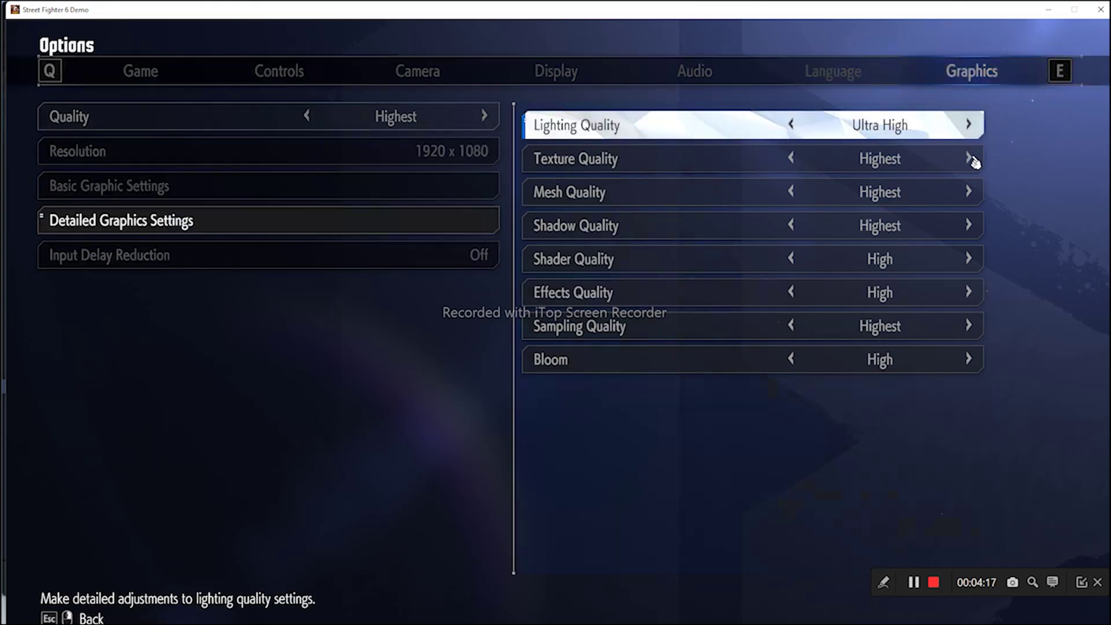
click(973, 159)
click(972, 159)
click(972, 159)
click(972, 159)
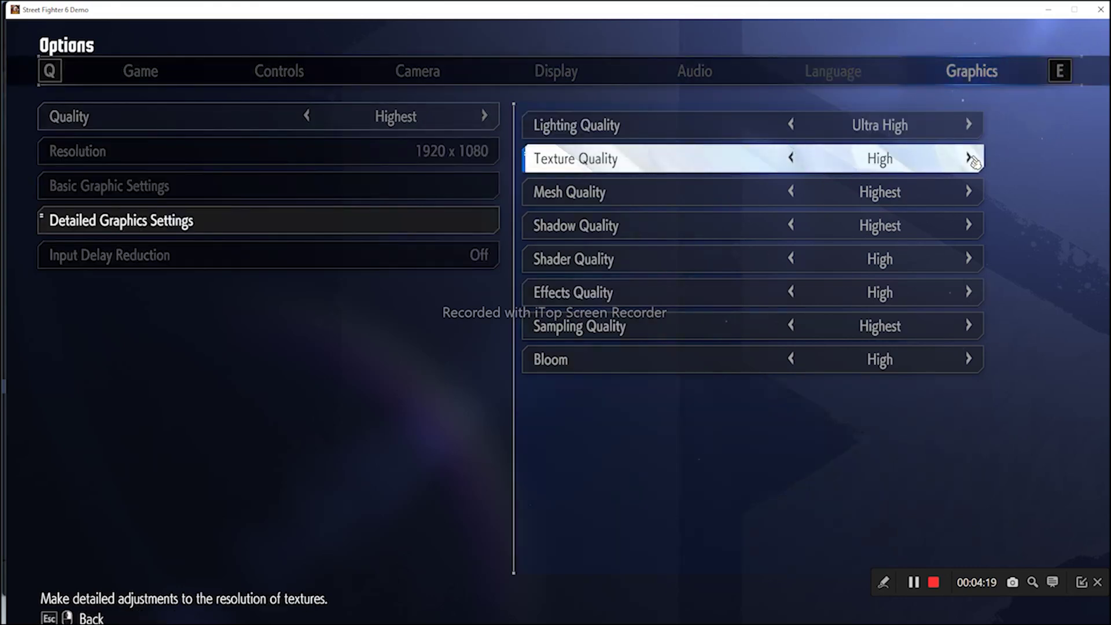
click(973, 193)
click(974, 194)
click(973, 194)
click(973, 194)
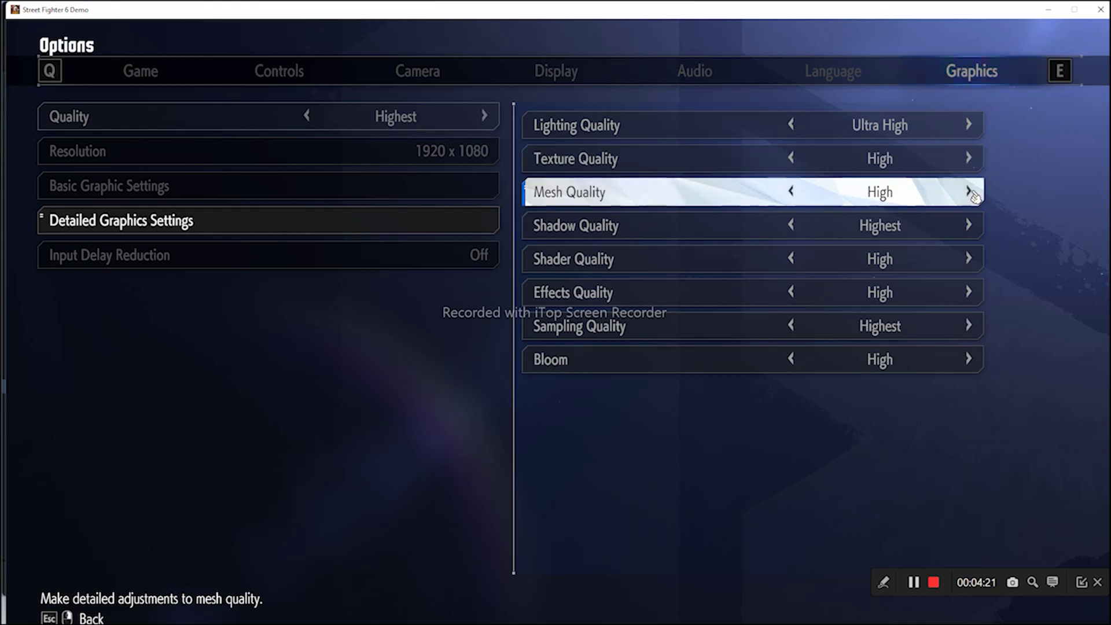
click(970, 225)
click(970, 225)
click(970, 224)
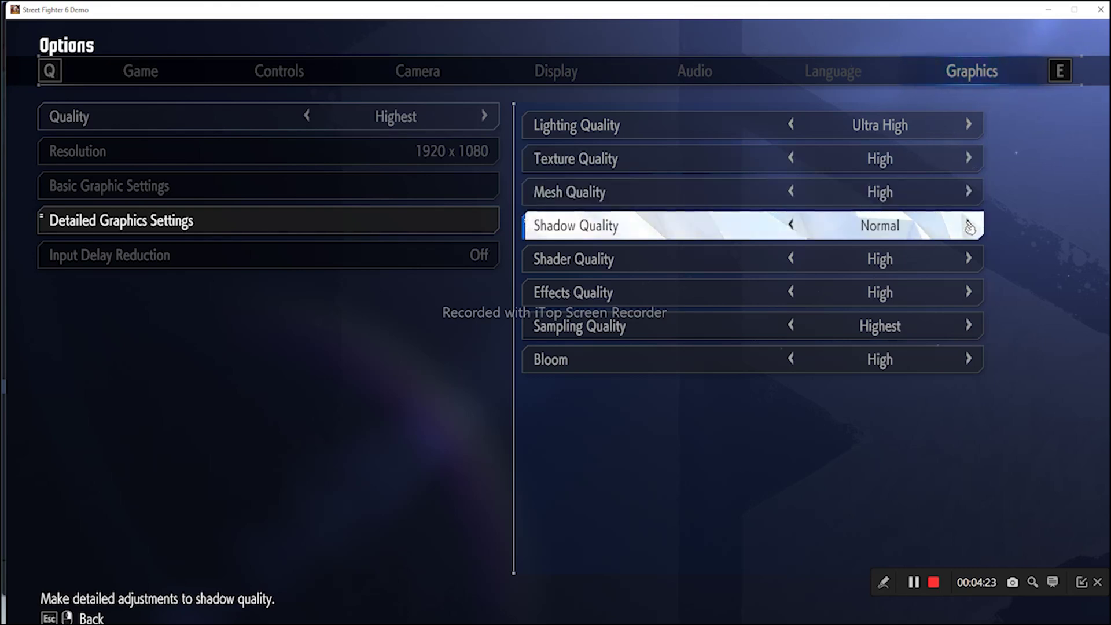
click(970, 225)
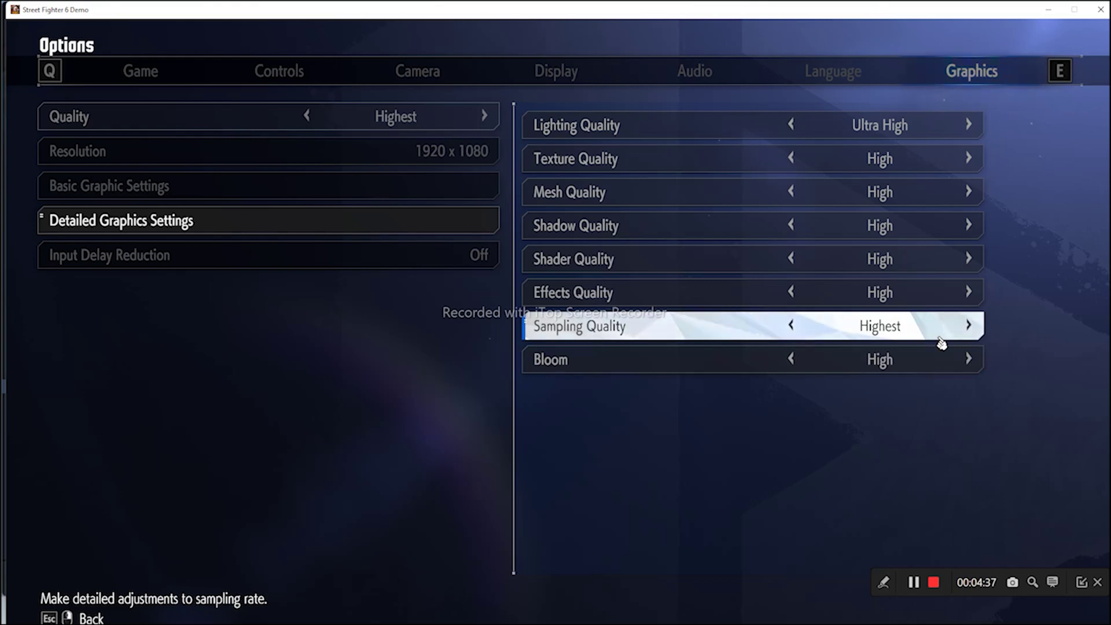
key(Escape)
key(Escape)
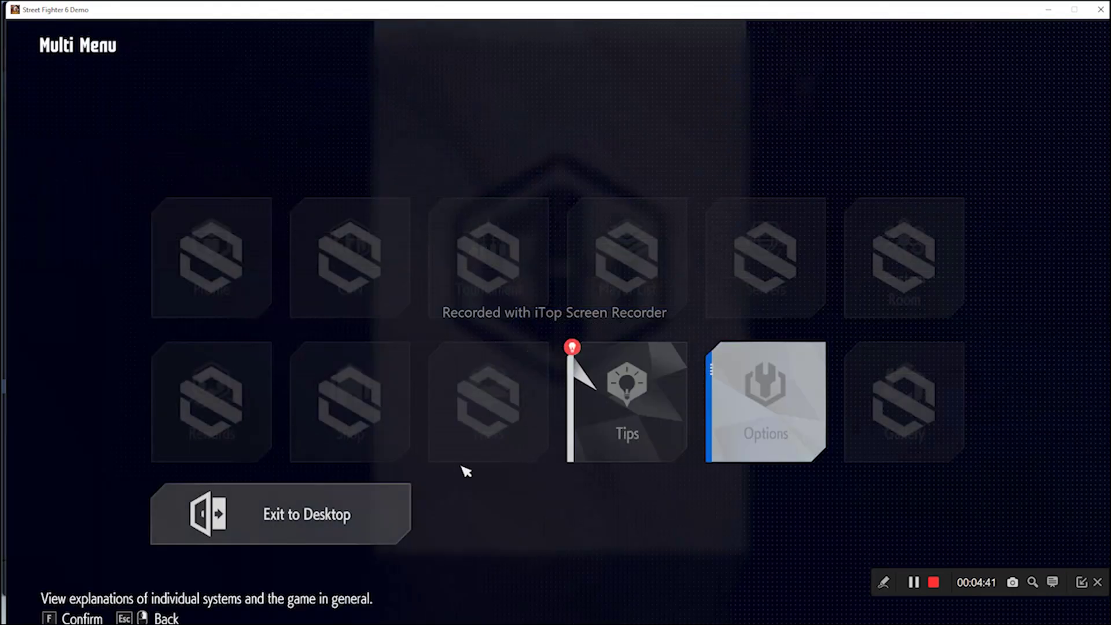
Step: Exit Street Fighter 6 Demo to the desktop, confirm quitting, and minimize Steam
click(341, 514)
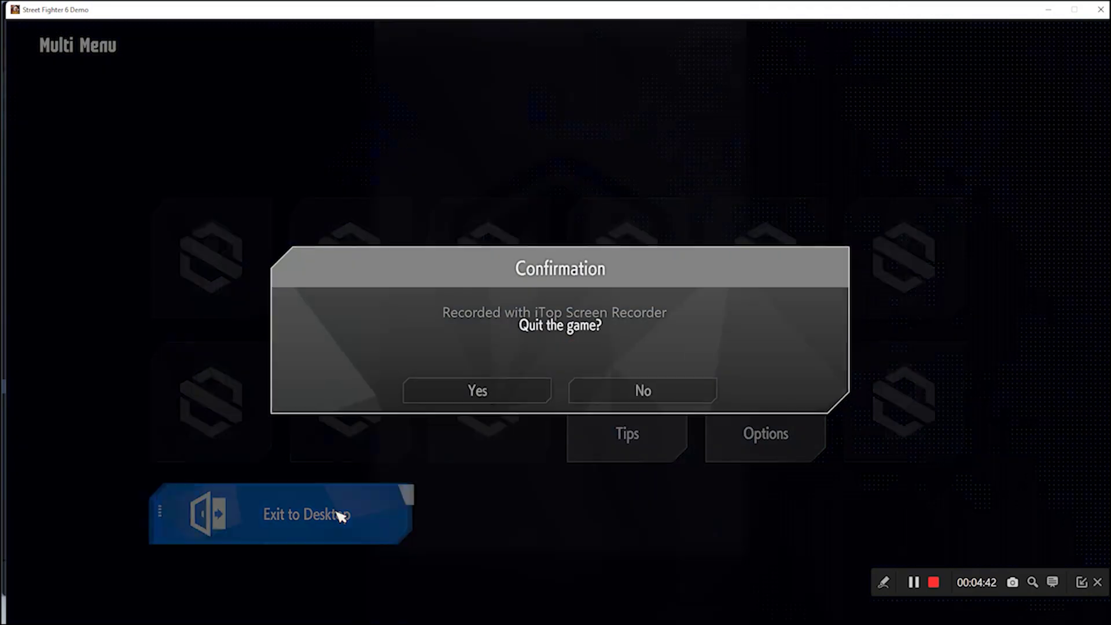
click(489, 394)
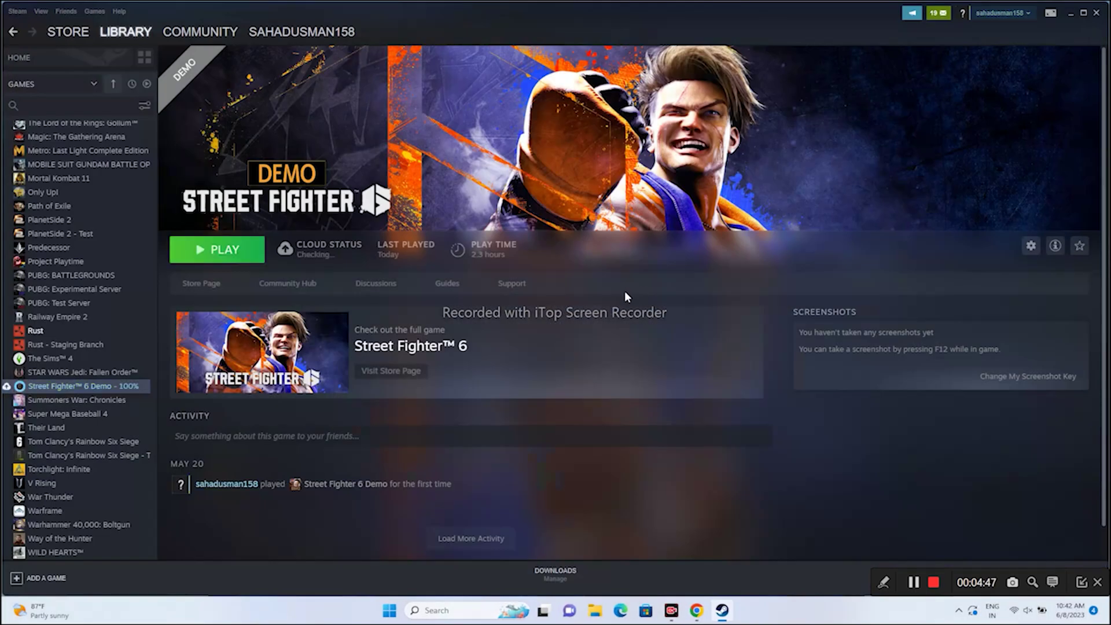
click(1071, 14)
Step: Bring up the browser on the GeForce drivers page, dismissing the push notifications prompt
click(696, 610)
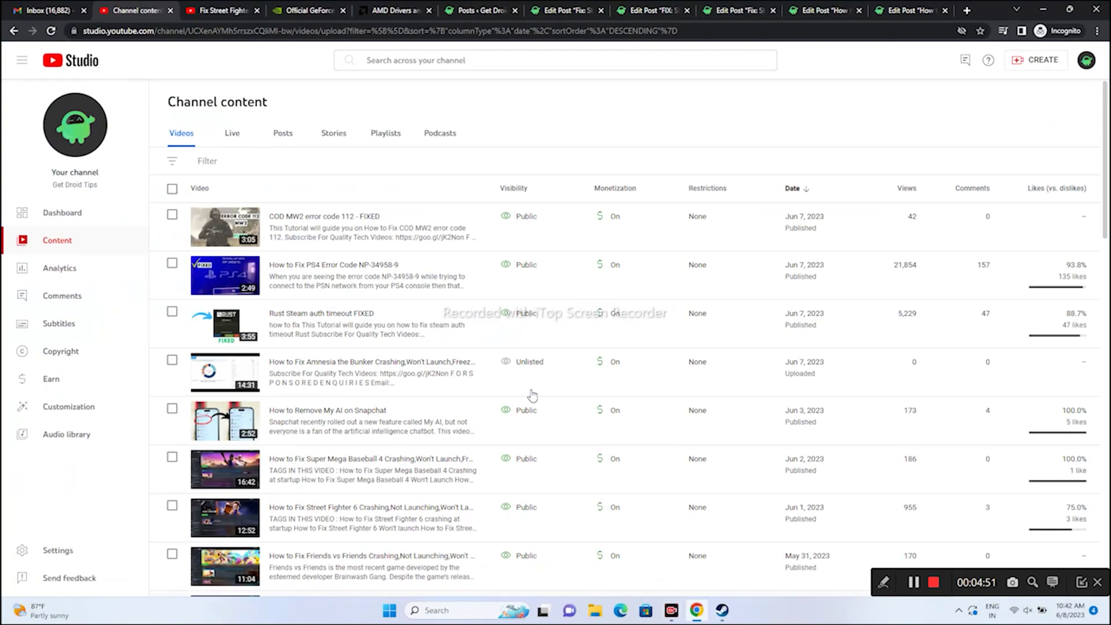
click(319, 6)
click(590, 120)
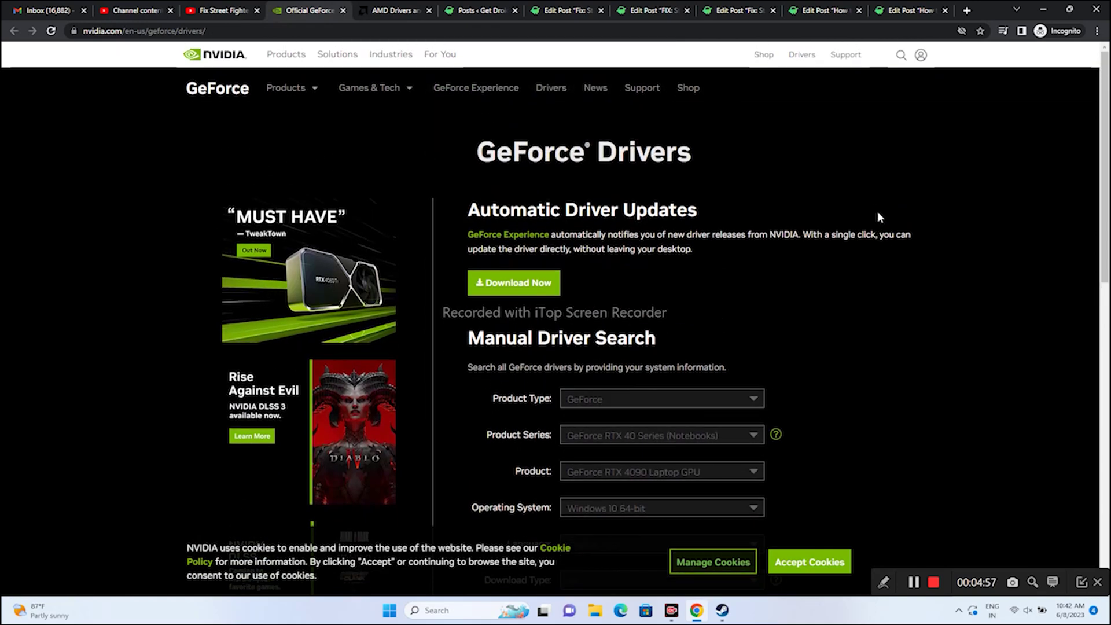
click(366, 11)
scroll(798, 236, down, 2)
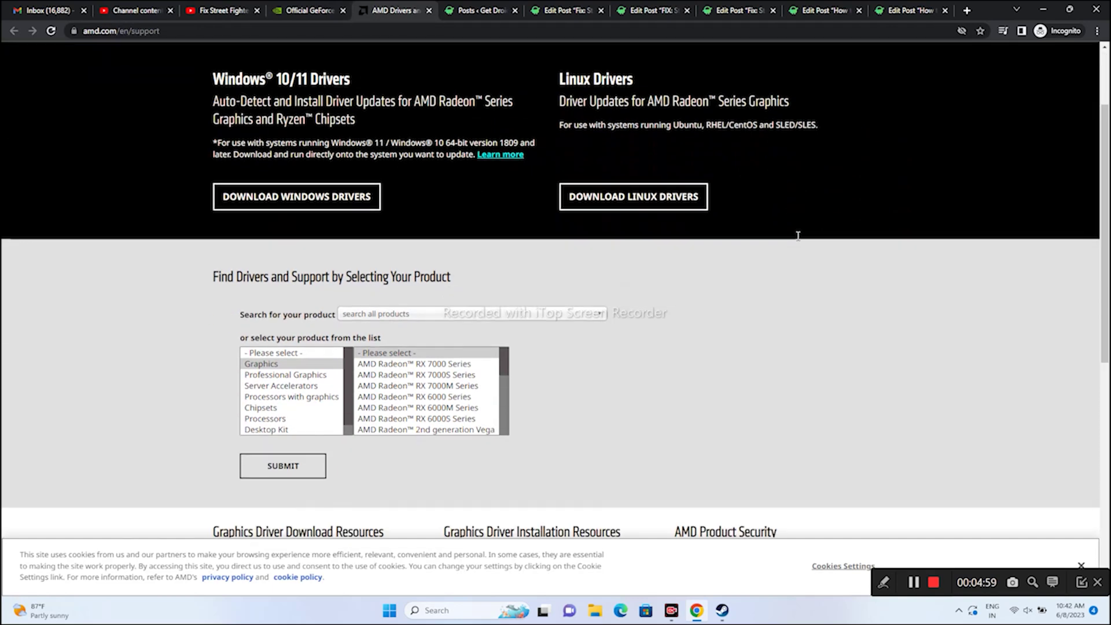
scroll(798, 236, up, 2)
click(310, 11)
scroll(909, 283, down, 3)
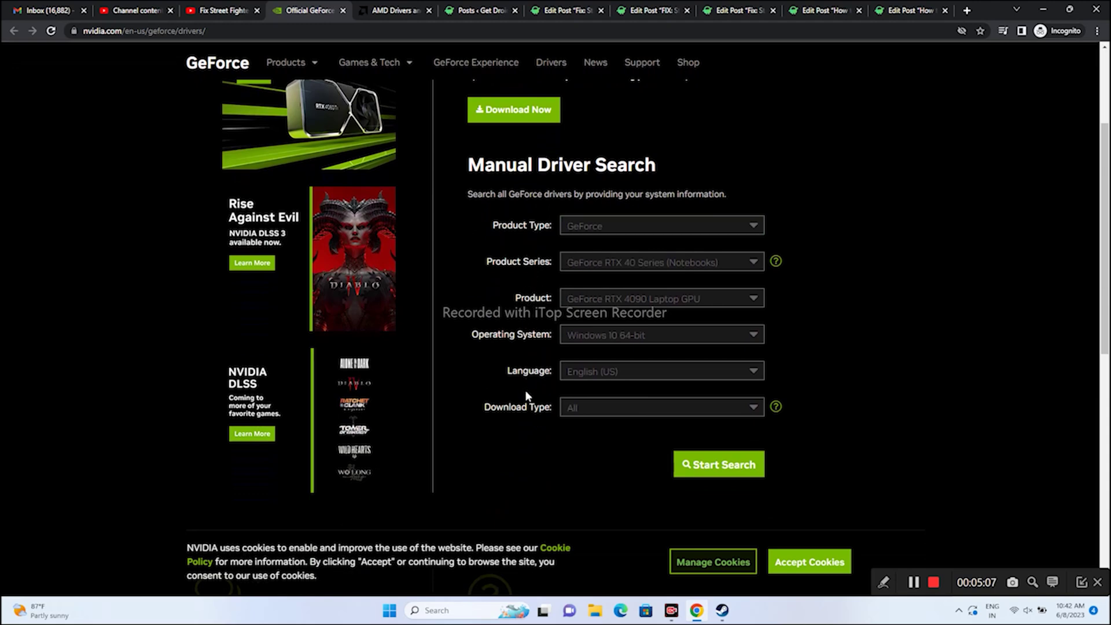
Step: Search drivers for the GeForce RTX 4090 Laptop GPU on Windows 11, finding Game Ready Driver 535.98
click(639, 338)
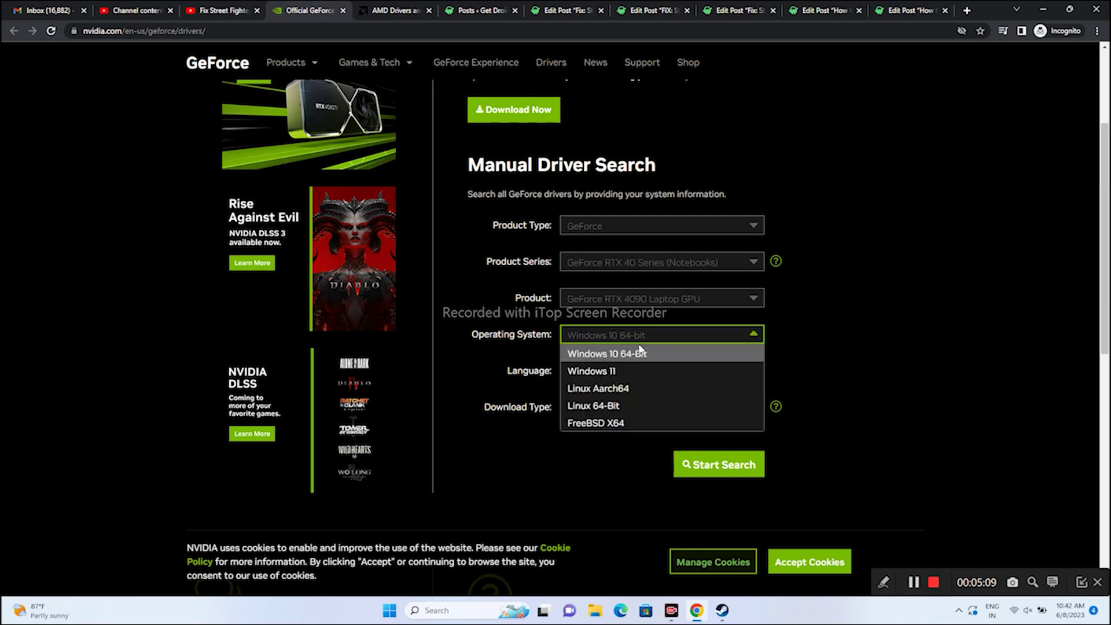
click(638, 372)
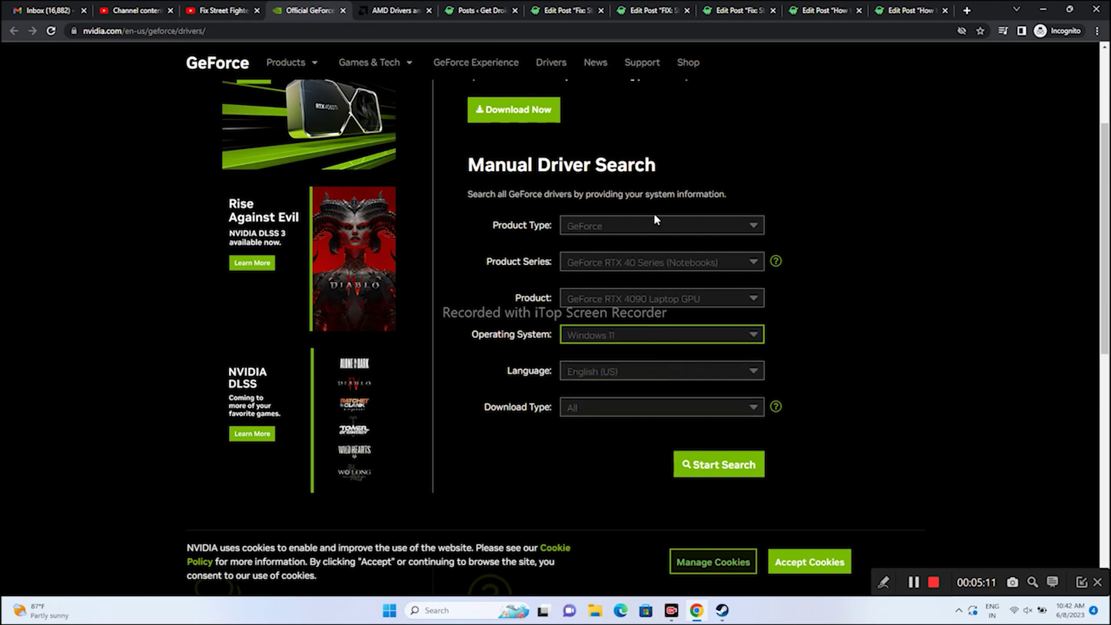
click(721, 469)
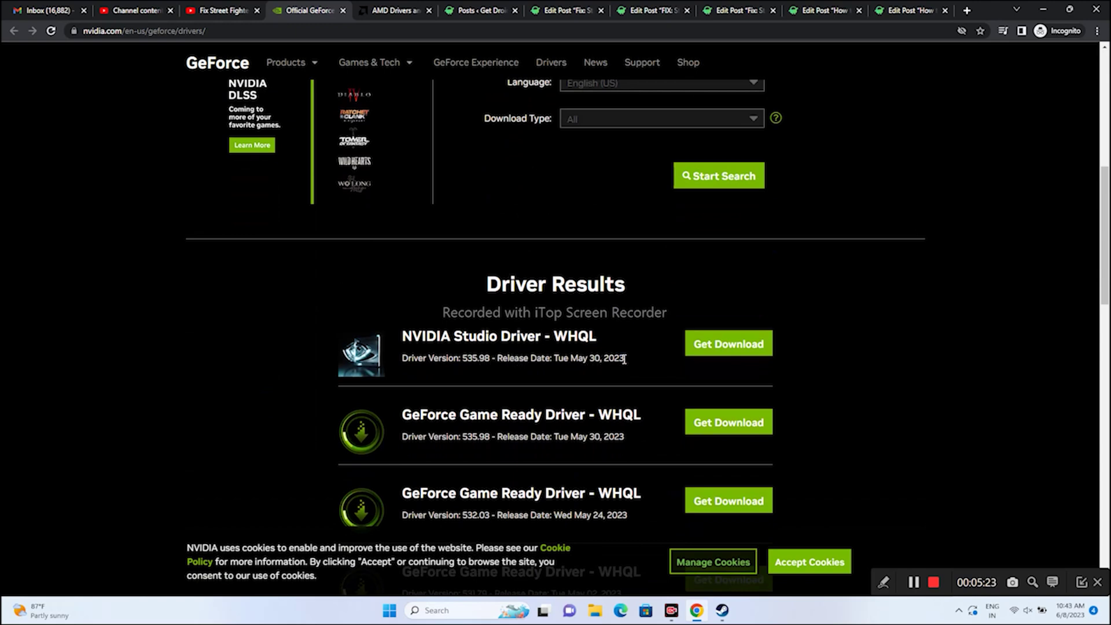
scroll(893, 323, up, 4)
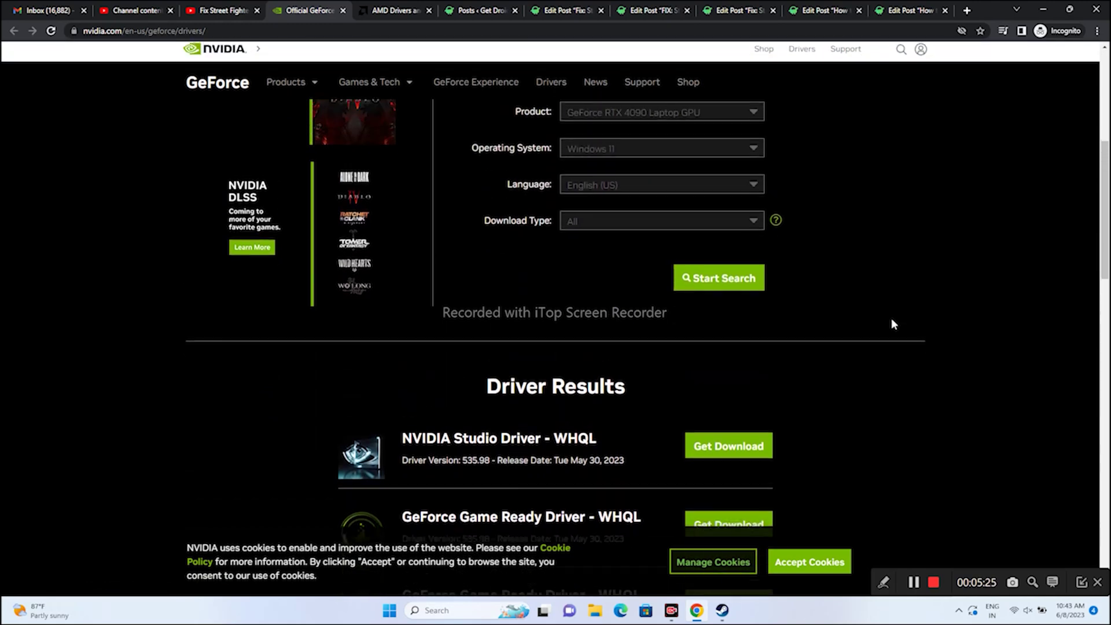
scroll(893, 324, up, 1)
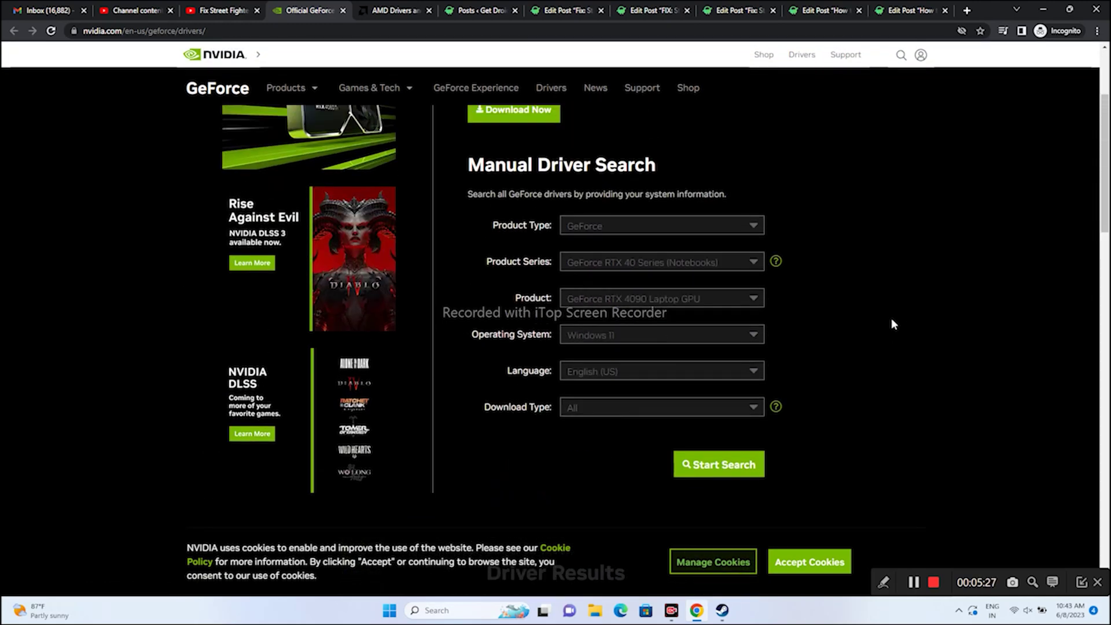
Step: Find the AMD driver page for Graphics > RX 7000 Series > RX 7600, then minimize the browser
click(395, 10)
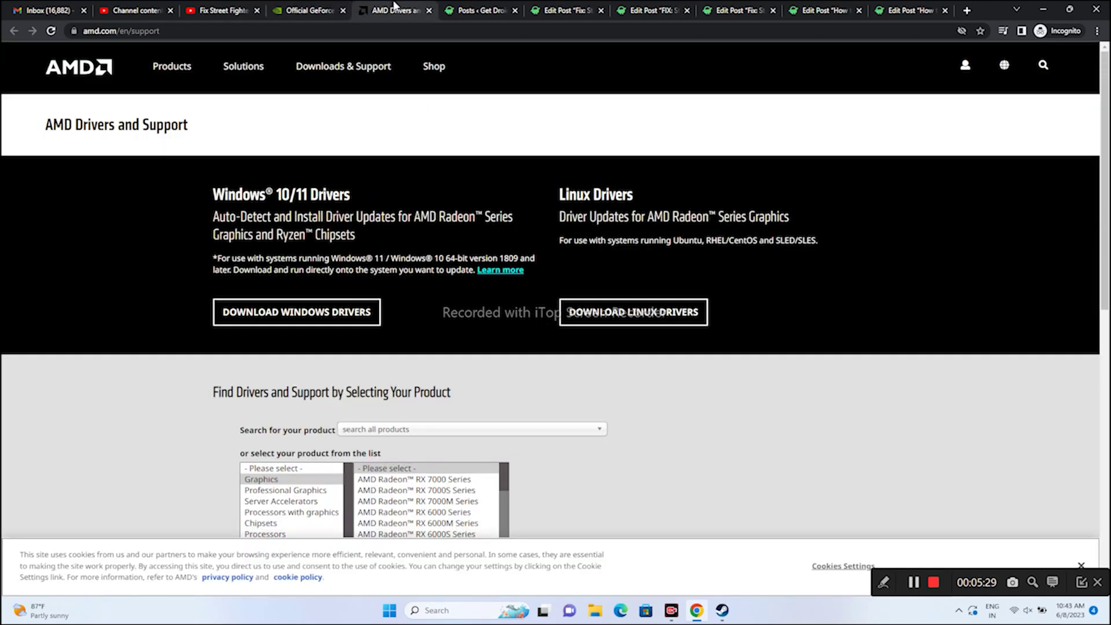
scroll(291, 309, down, 3)
click(291, 308)
click(371, 308)
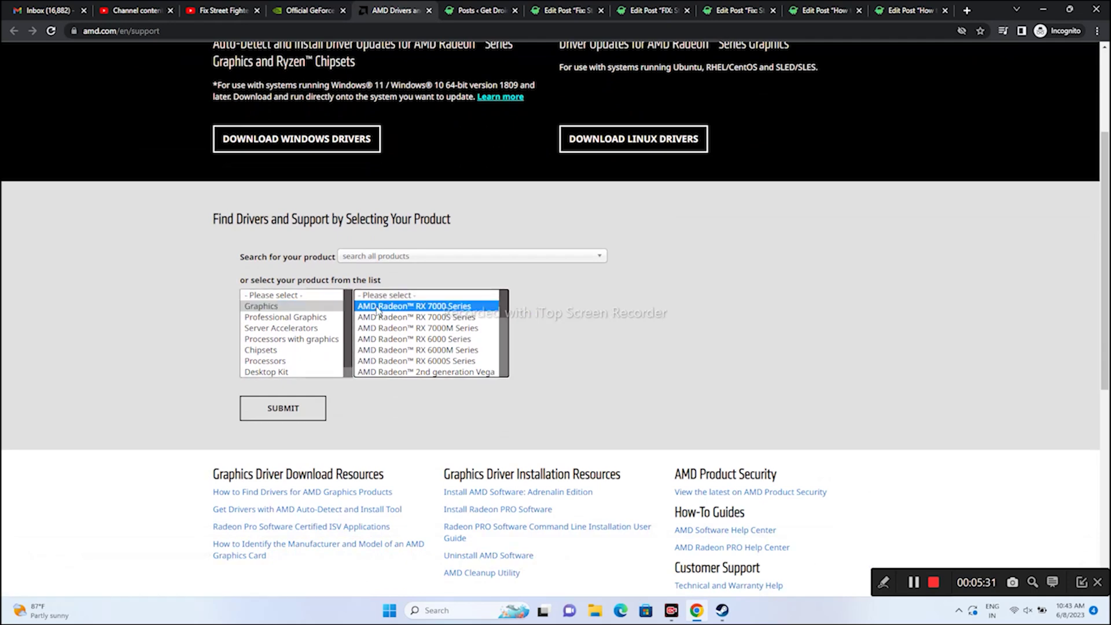
click(546, 318)
click(691, 306)
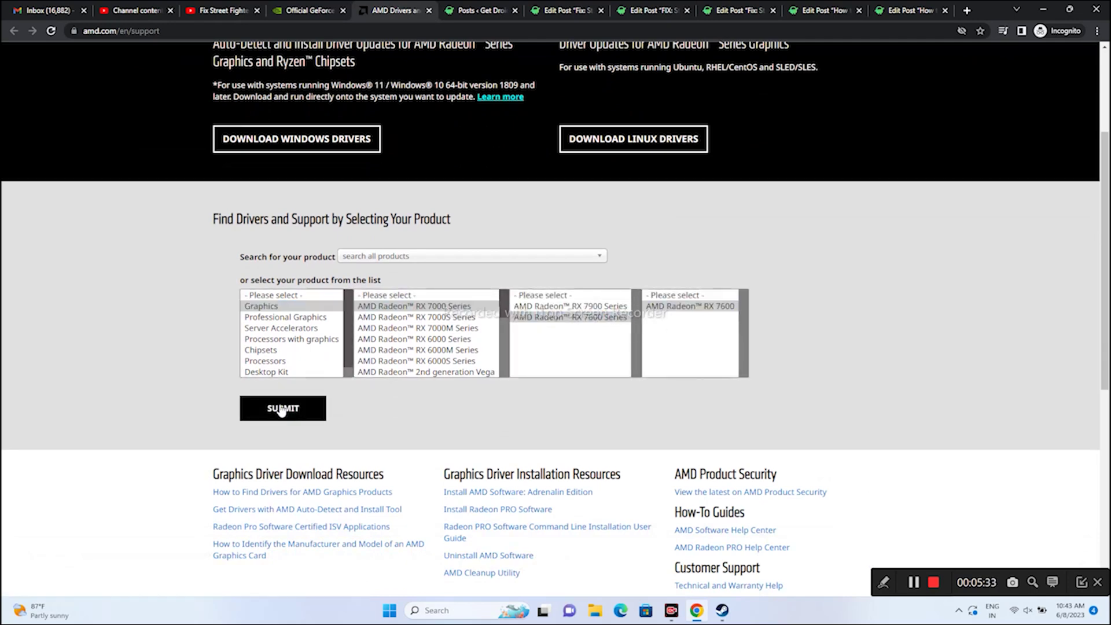
click(281, 408)
scroll(155, 342, down, 2)
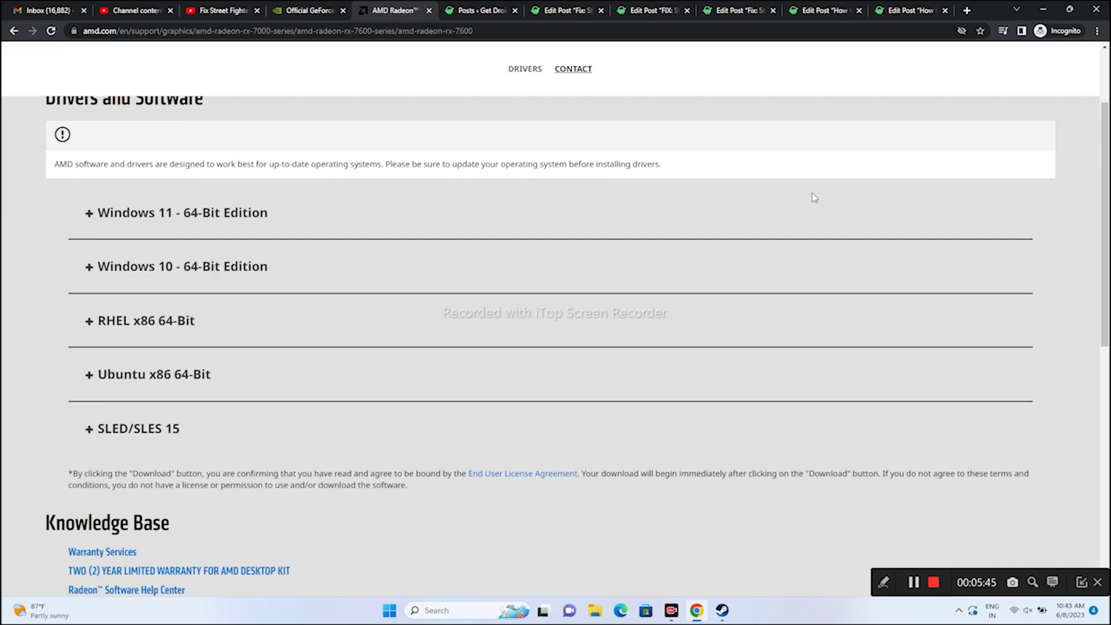
click(1043, 9)
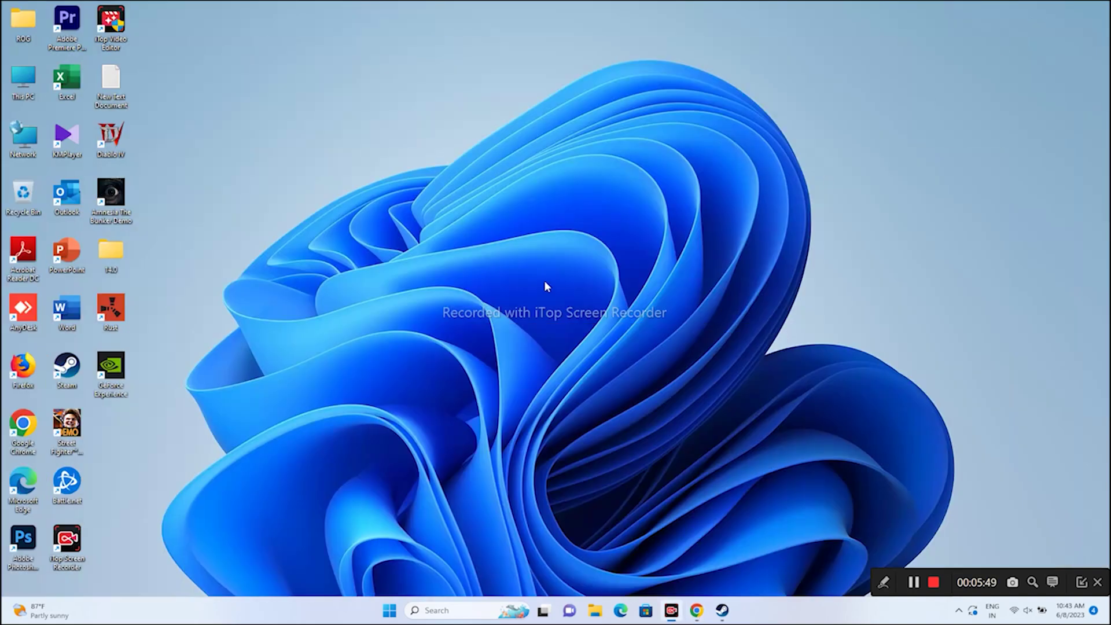
right_click(395, 611)
click(395, 470)
click(251, 62)
right_click(390, 611)
click(393, 358)
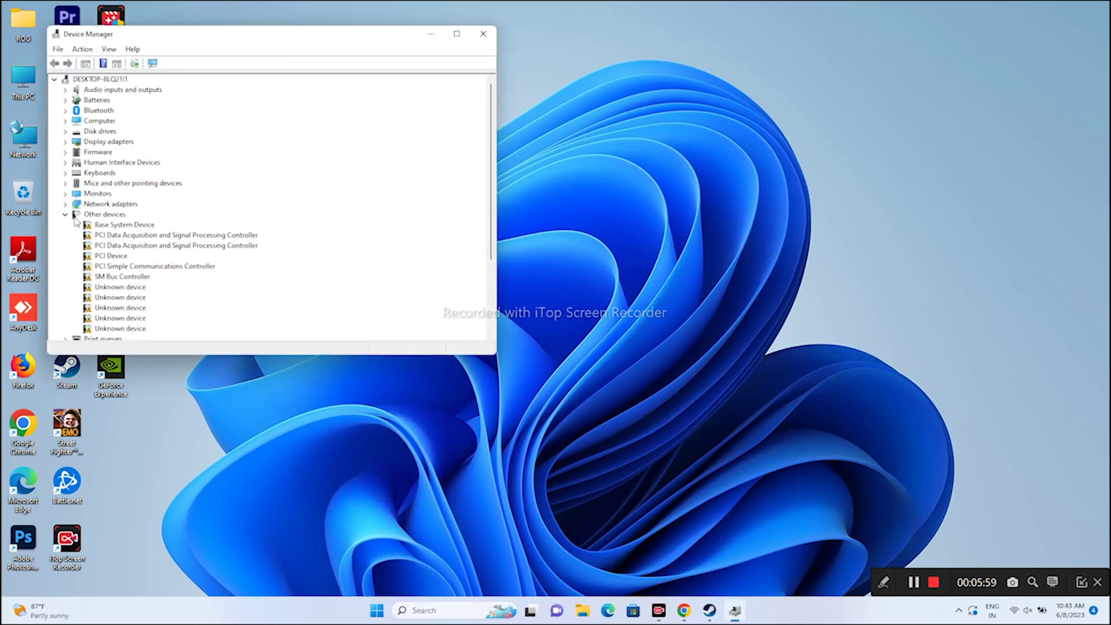
click(65, 214)
click(66, 143)
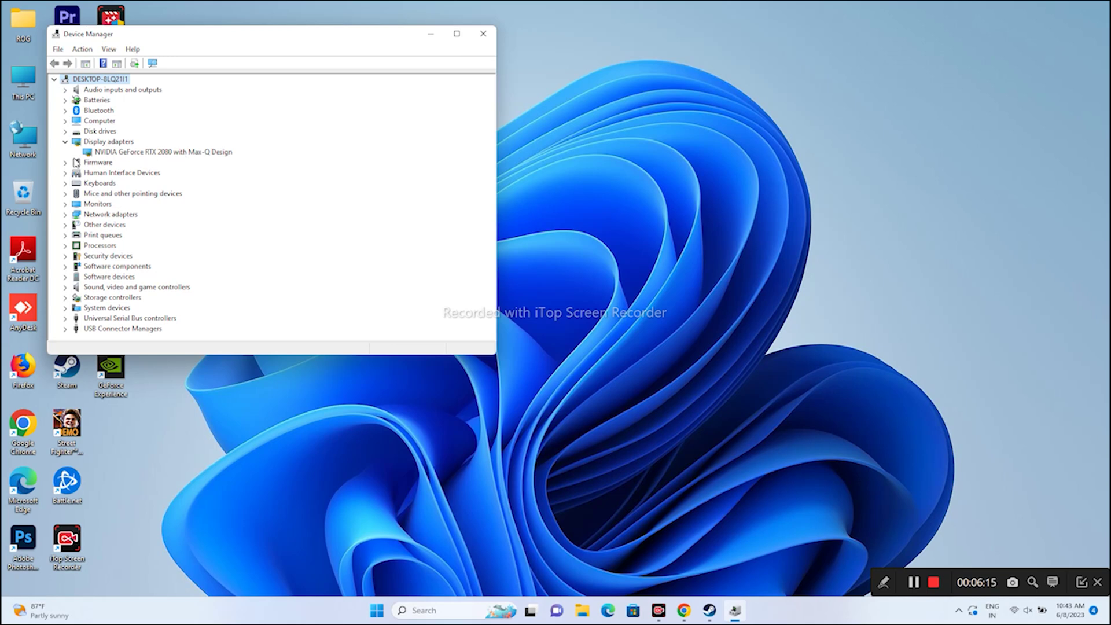
click(65, 143)
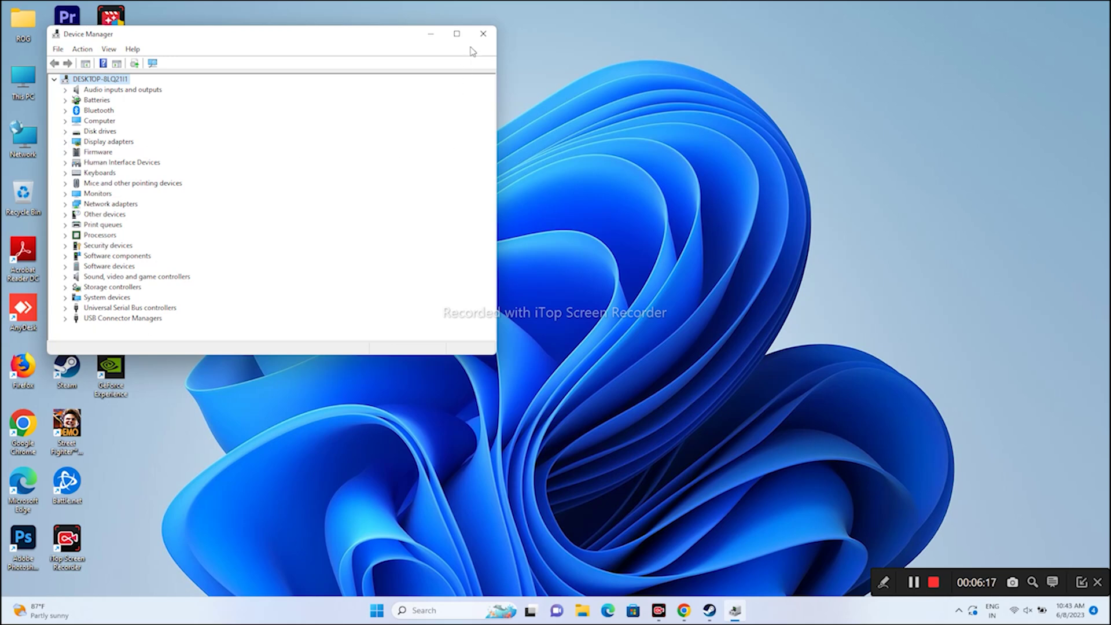
click(483, 33)
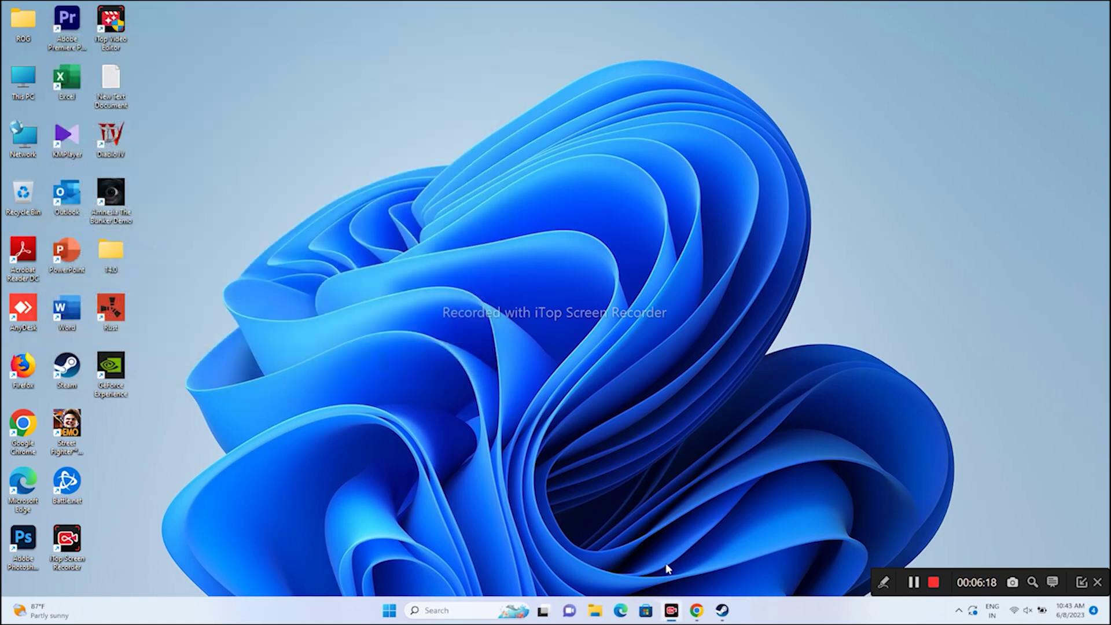
click(720, 617)
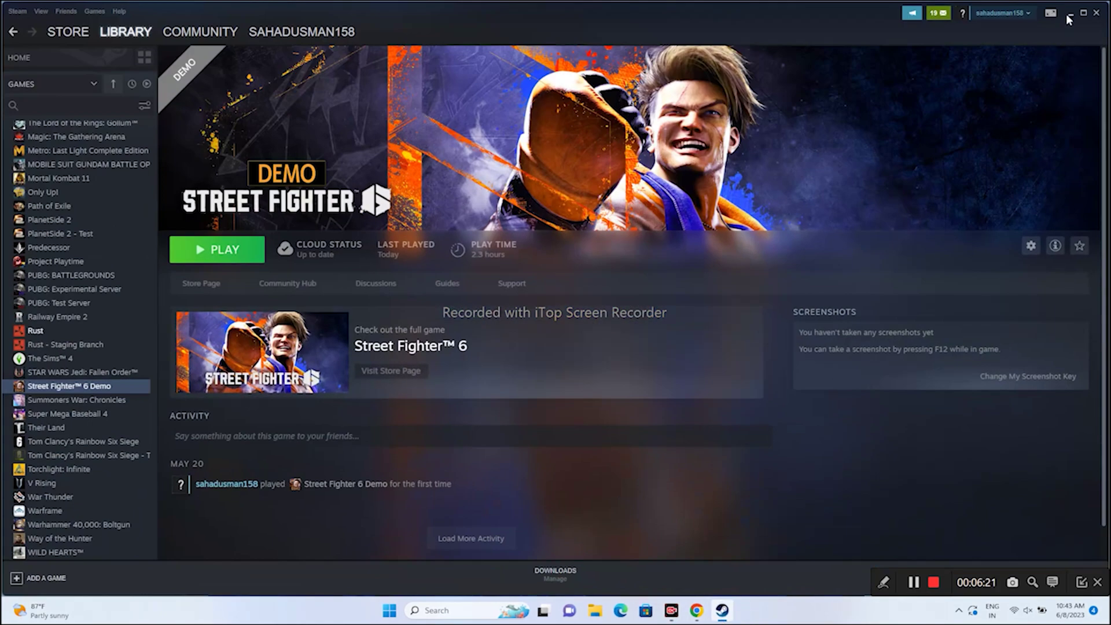
click(1069, 14)
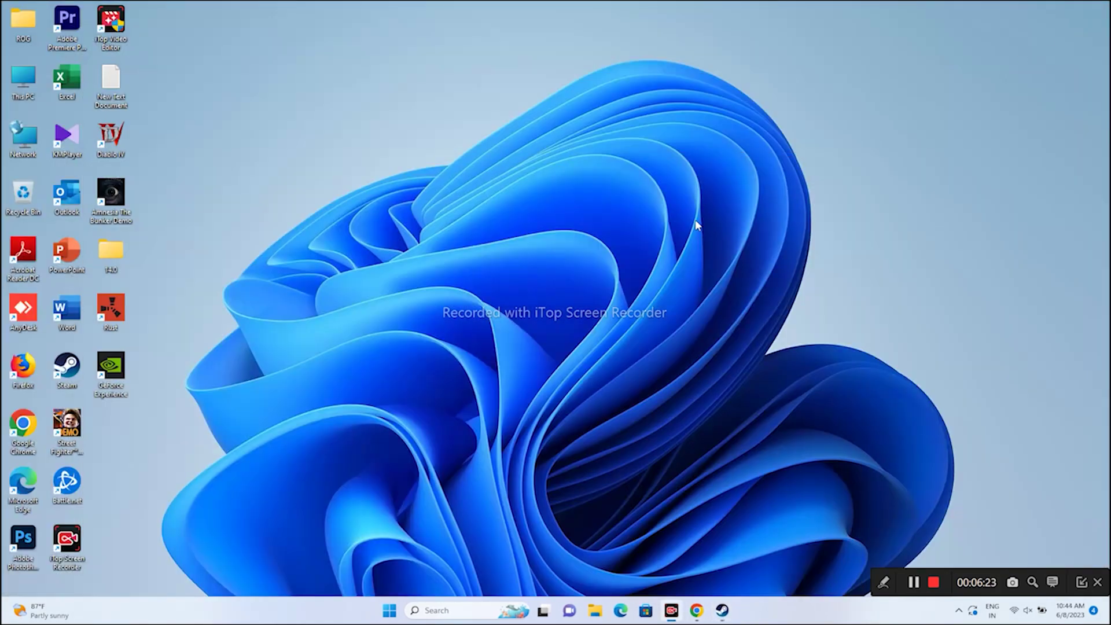
click(457, 616)
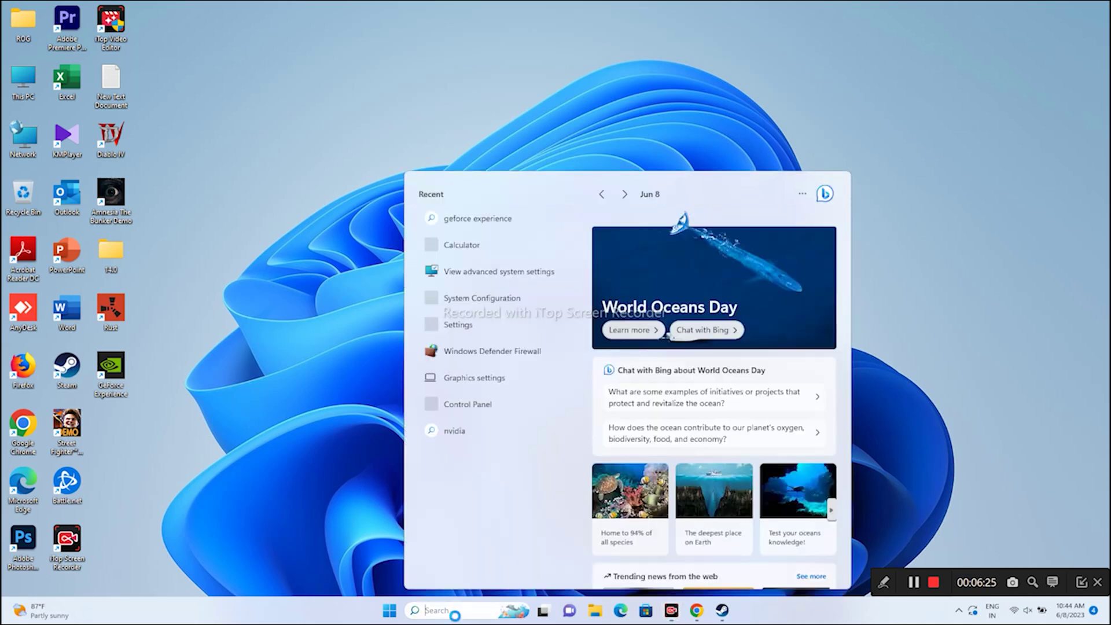
click(460, 323)
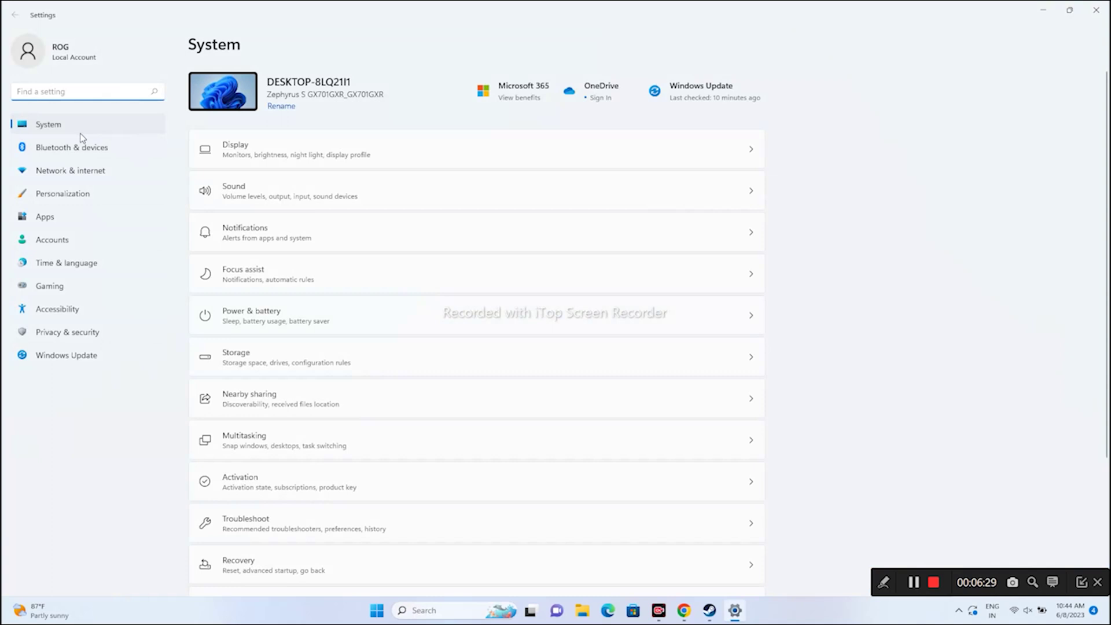
click(376, 161)
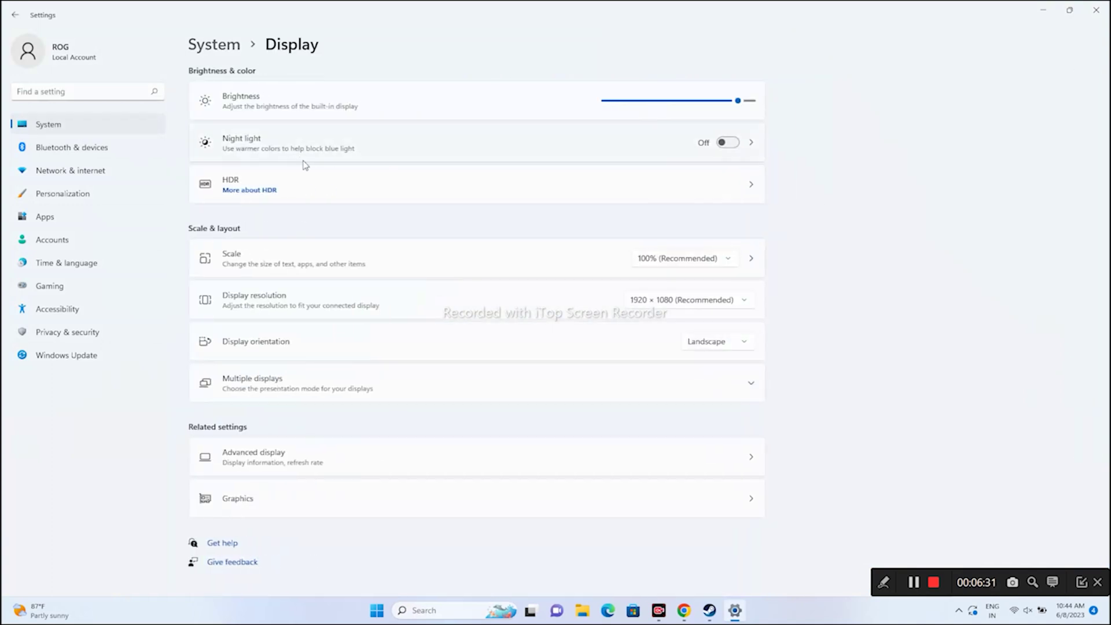
scroll(424, 258, down, 2)
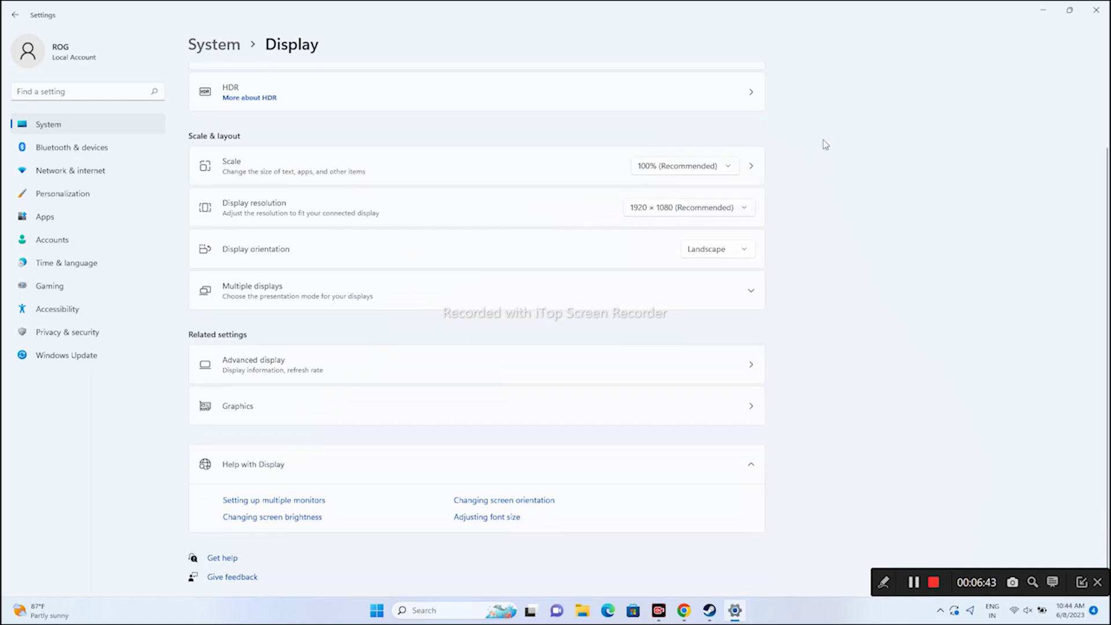
click(1096, 10)
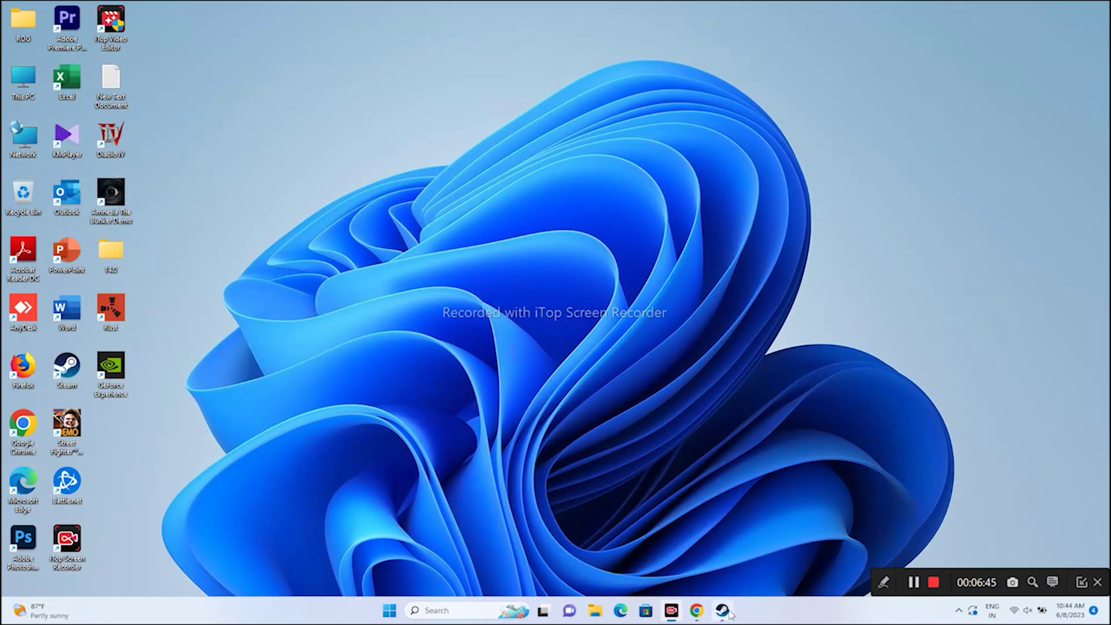
Step: Bring the Steam library back to the front on the Street Fighter 6 Demo page
click(722, 610)
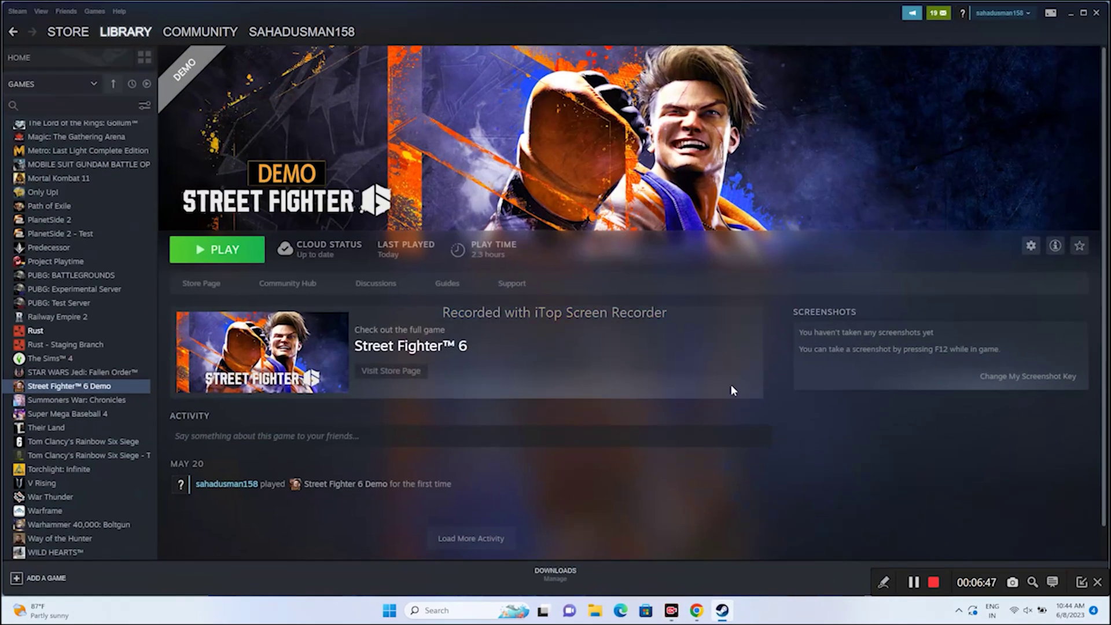